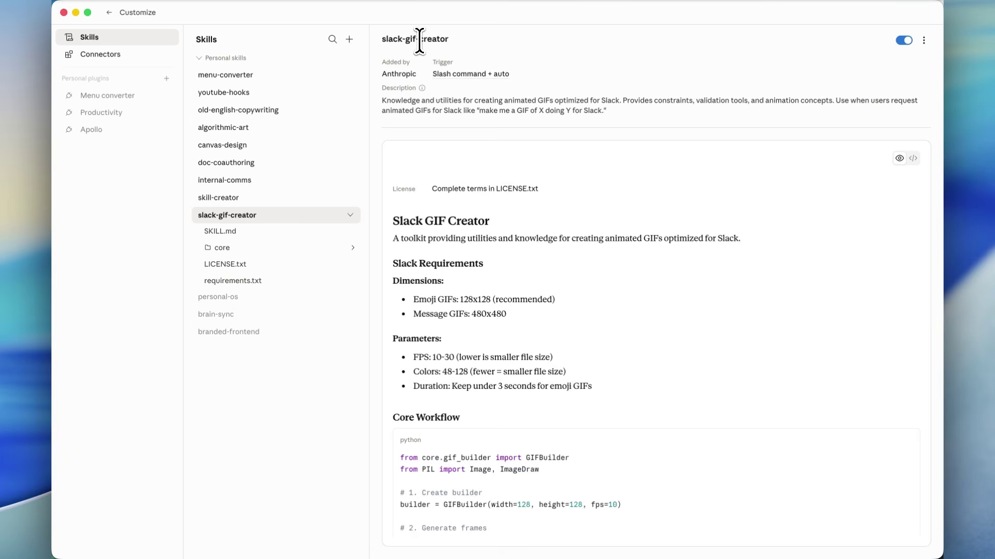
Highlight the slack-gif-creator skill's name in its details.
triple_click(419, 40)
mouse_move(160, 114)
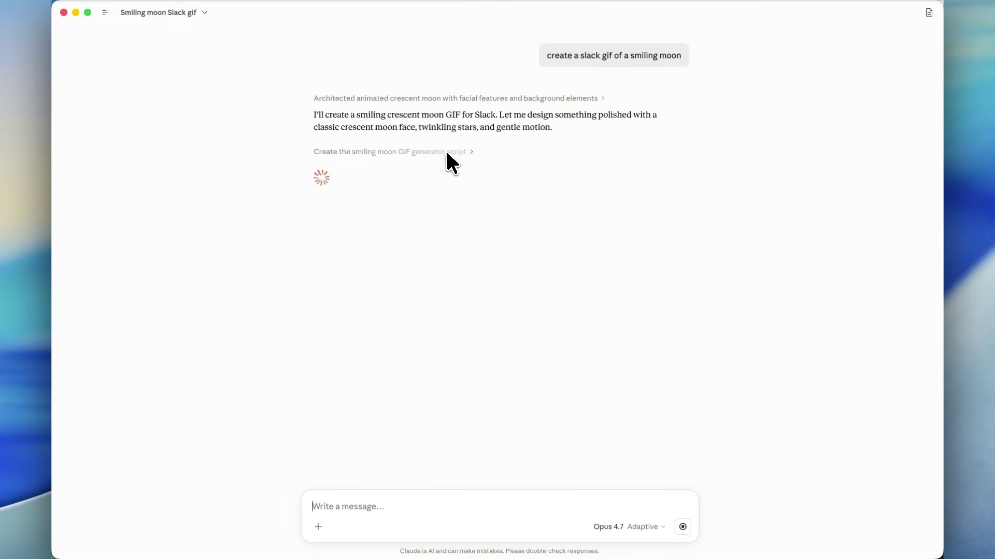
Expand the smiling moon GIF generator script in the chat to inspect the code being written.
left_click(447, 152)
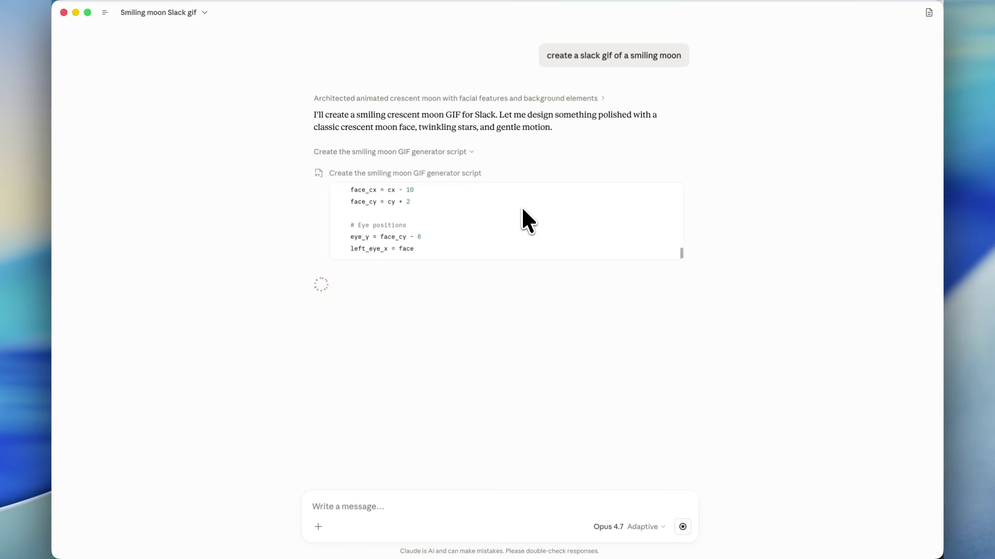
left_click(461, 167)
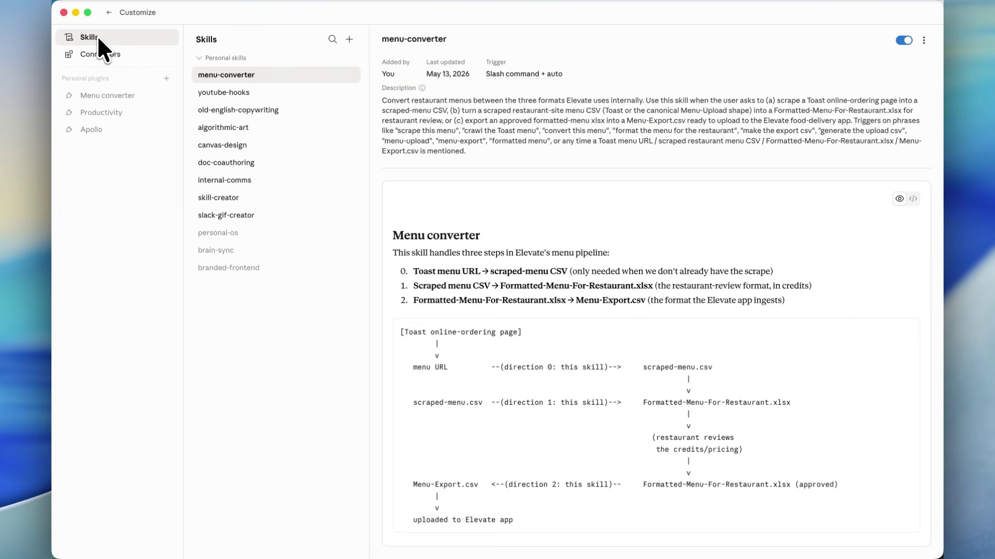
Open the algorithmic-art skill and look over its author, description and instructions.
left_click(350, 44)
left_click(349, 58)
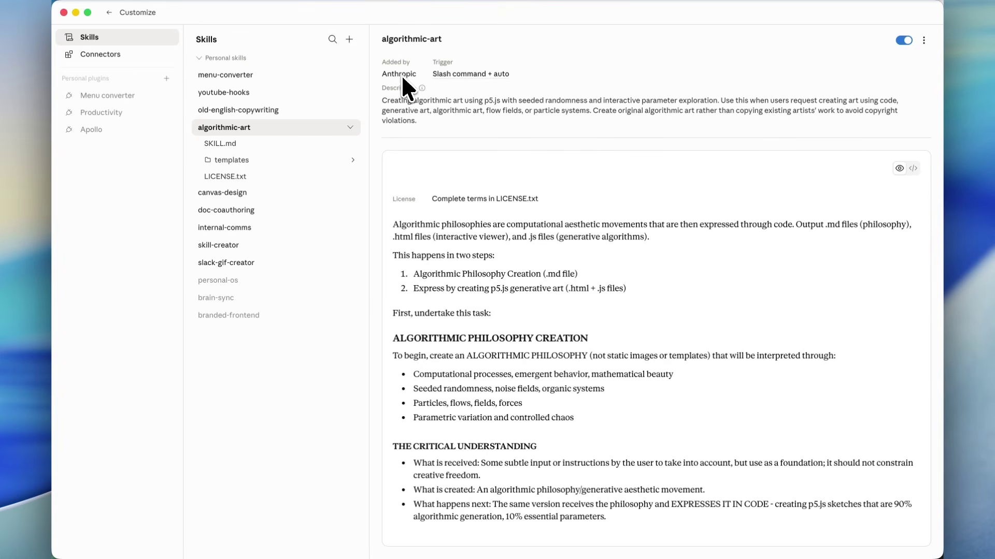
scroll(461, 217, "down", 3)
scroll(465, 230, "up", 3)
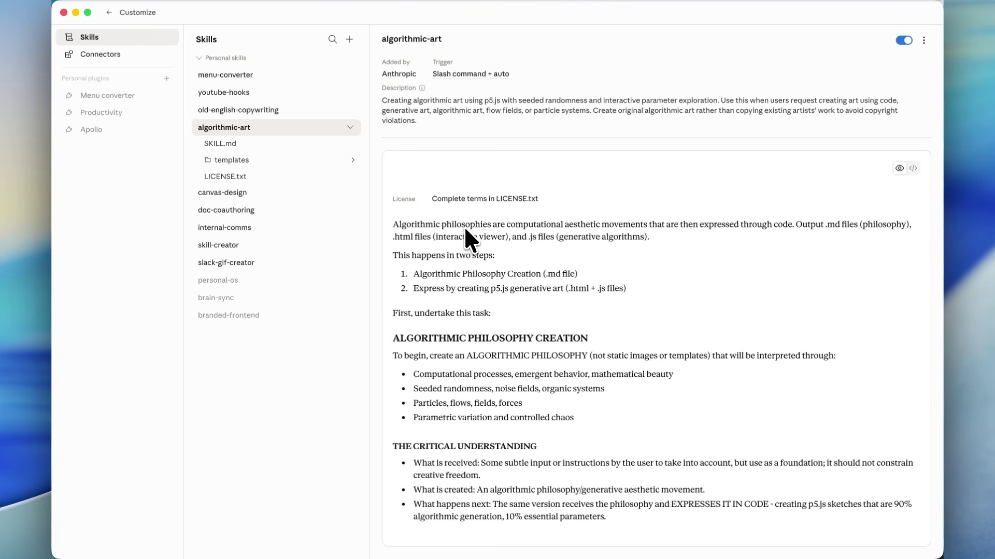
Open the algorithmic-art skill's SKILL.md and skim it from the description through to the resources section.
left_click(245, 145)
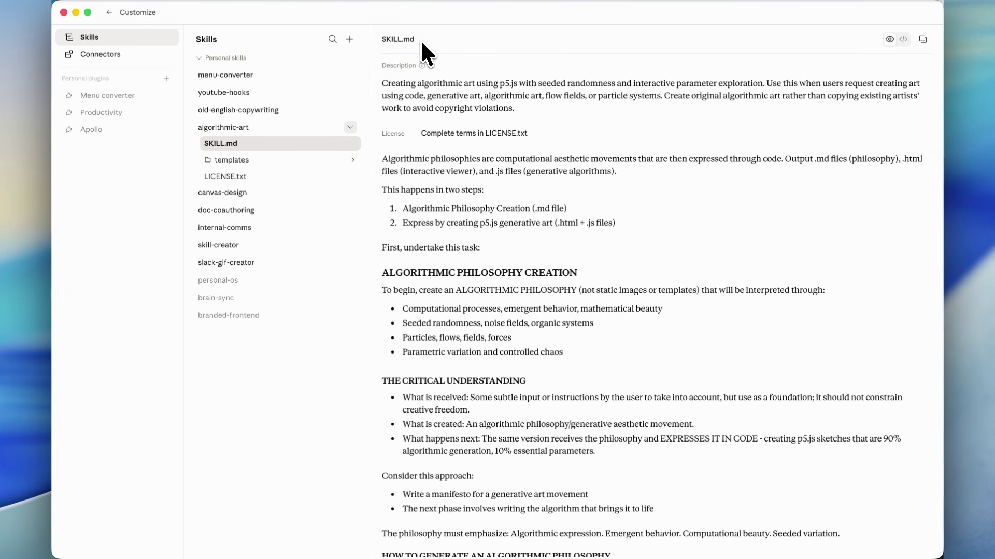
scroll(424, 179, "down", 4)
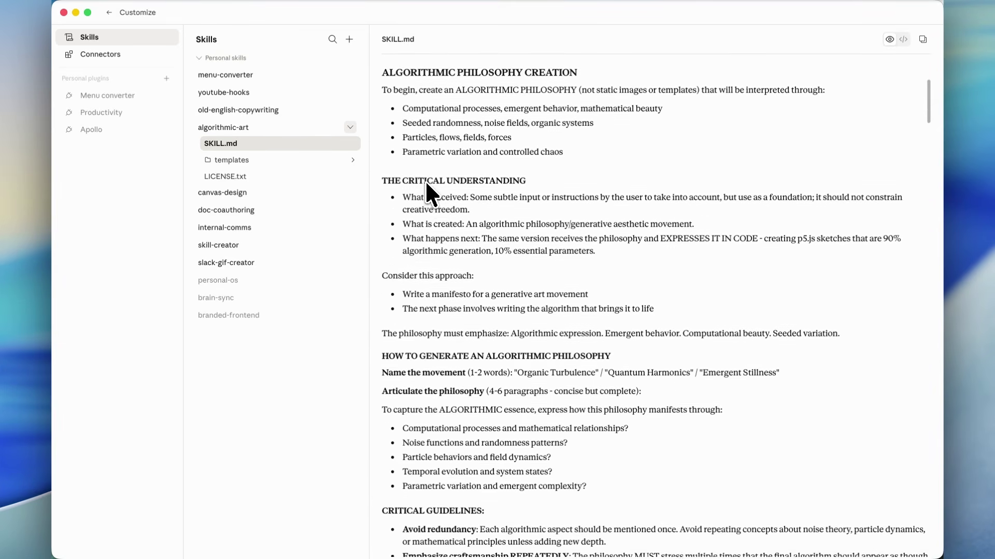
scroll(426, 183, "down", 20)
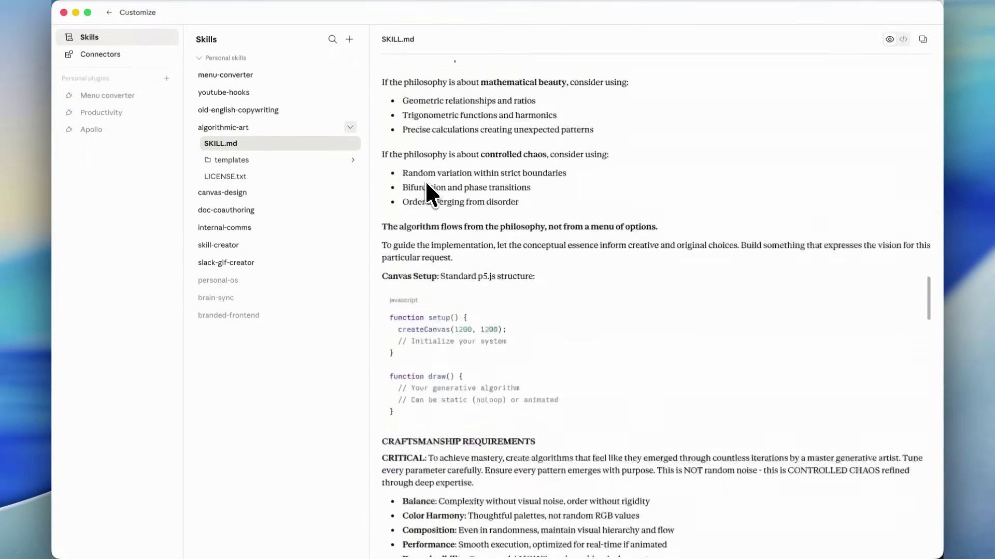
scroll(426, 185, "down", 20)
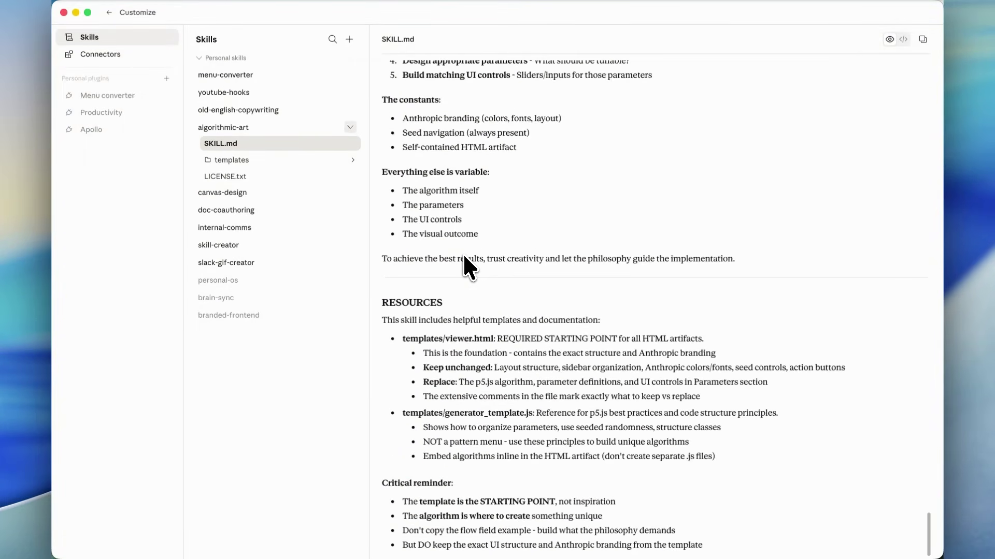
scroll(464, 256, "up", 20)
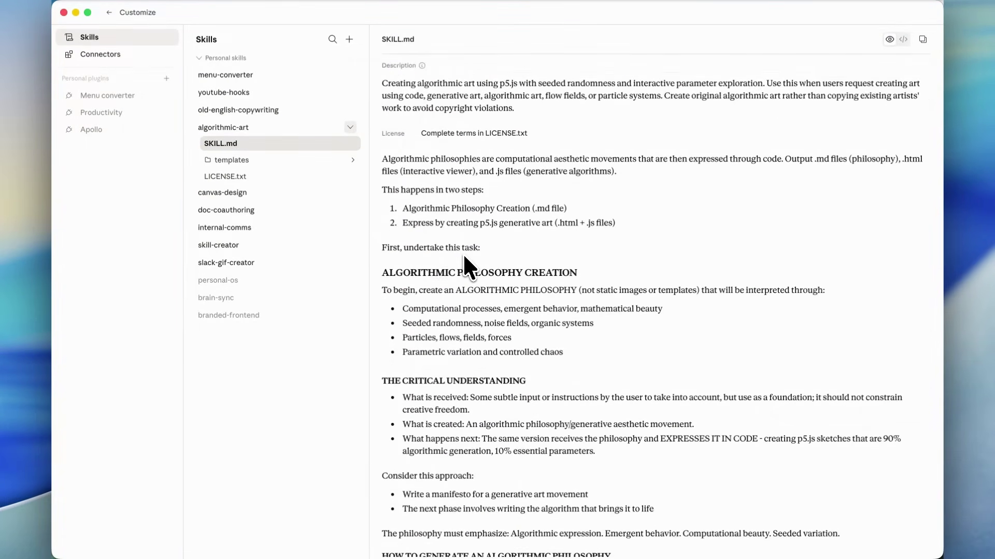
scroll(464, 256, "down", 5)
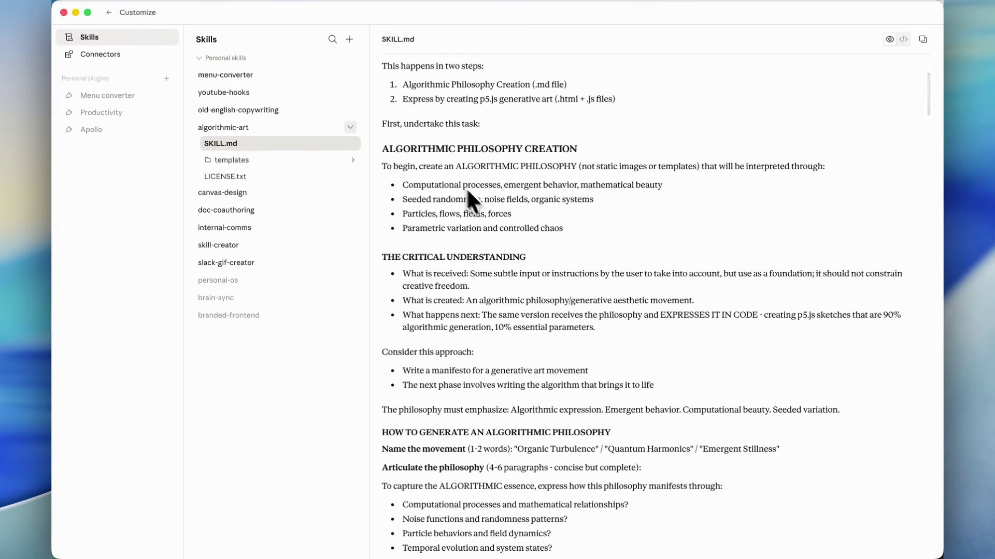
Read the SKILL.md sections on creating an algorithmic philosophy, its guidelines, examples and essential principles.
left_click_drag(430, 166, 518, 229)
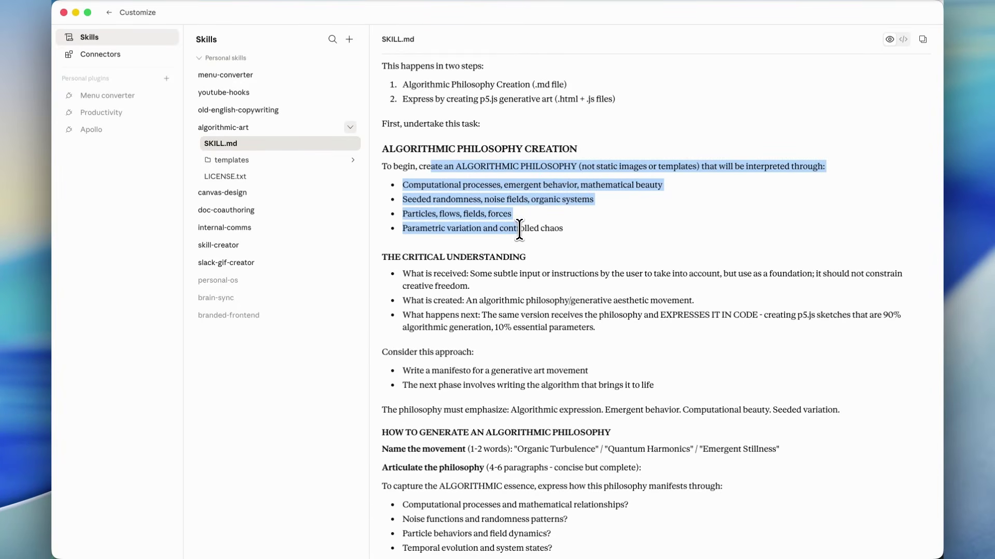
left_click(518, 229)
scroll(472, 167, "down", 10)
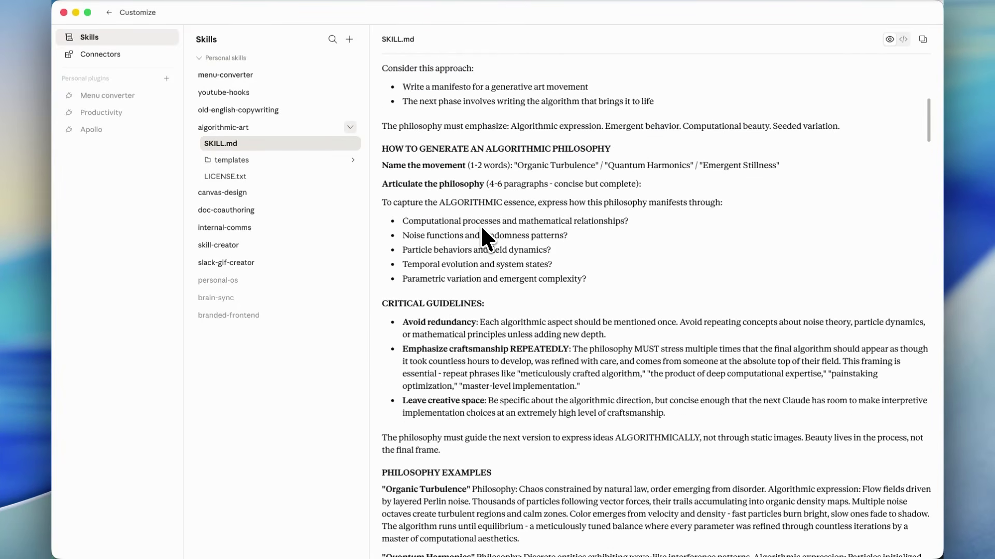
left_click_drag(383, 148, 621, 153)
scroll(622, 155, "down", 15)
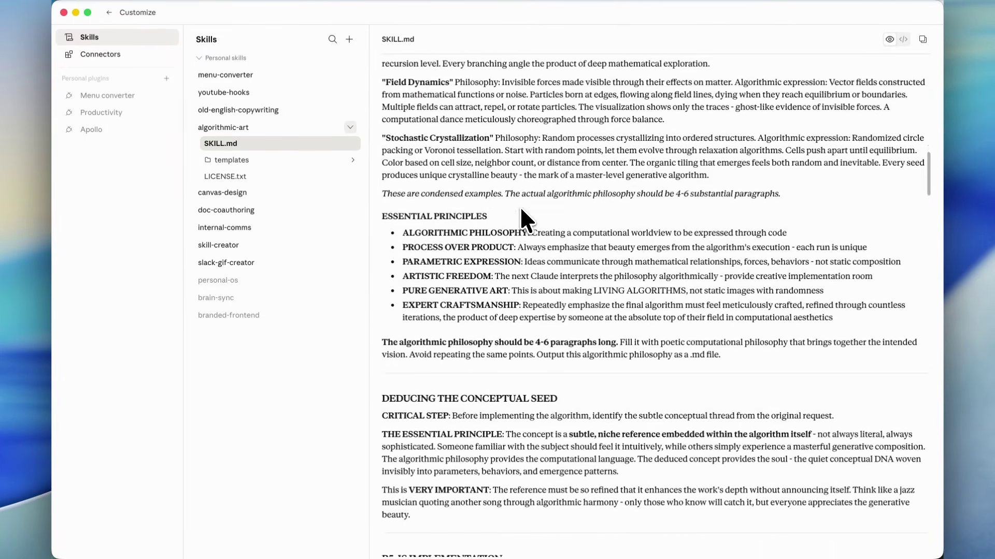
scroll(520, 212, "down", 5)
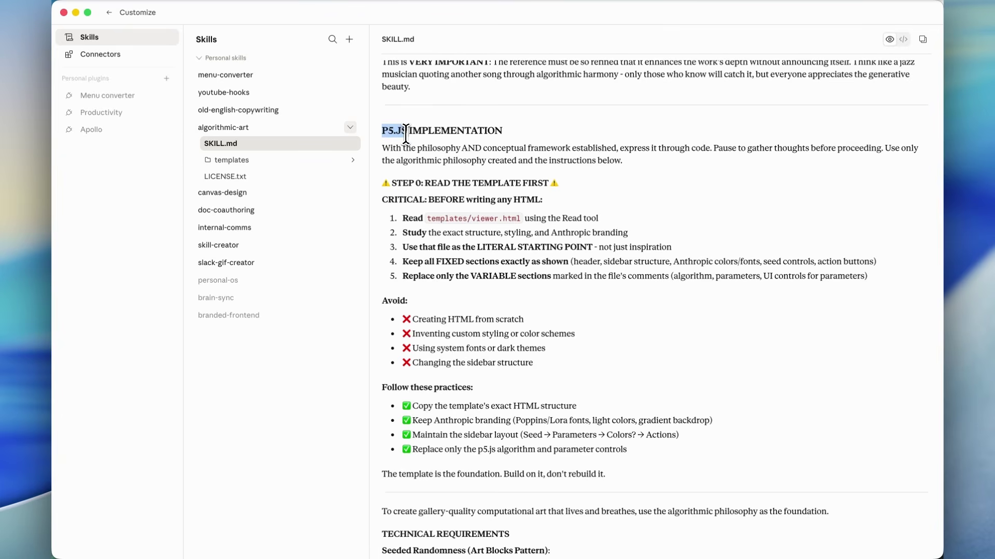
Examine the P5.JS Implementation section of SKILL.md, highlighting the Step 0 template instruction and the note on writing HTML.
left_click_drag(405, 134, 448, 147)
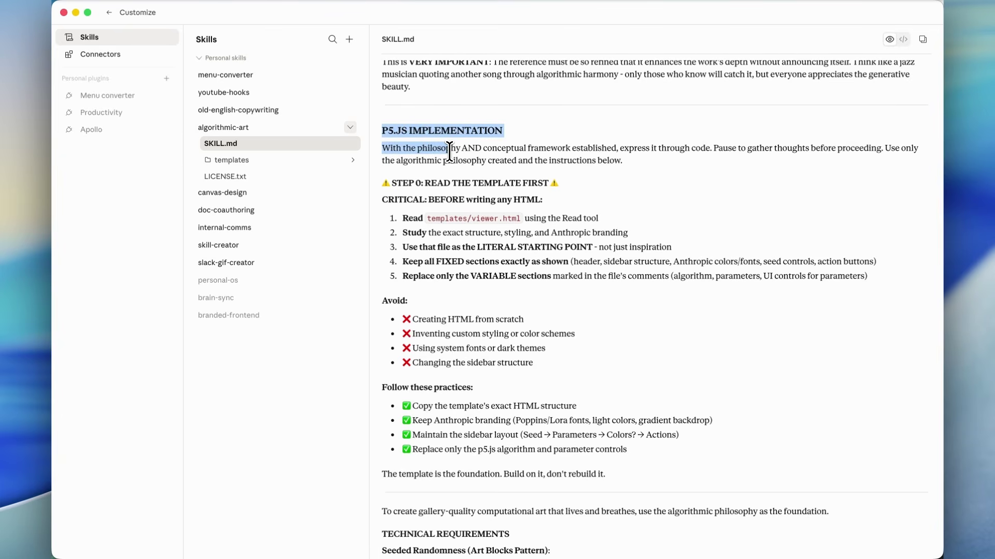
scroll(457, 182, "down", 1)
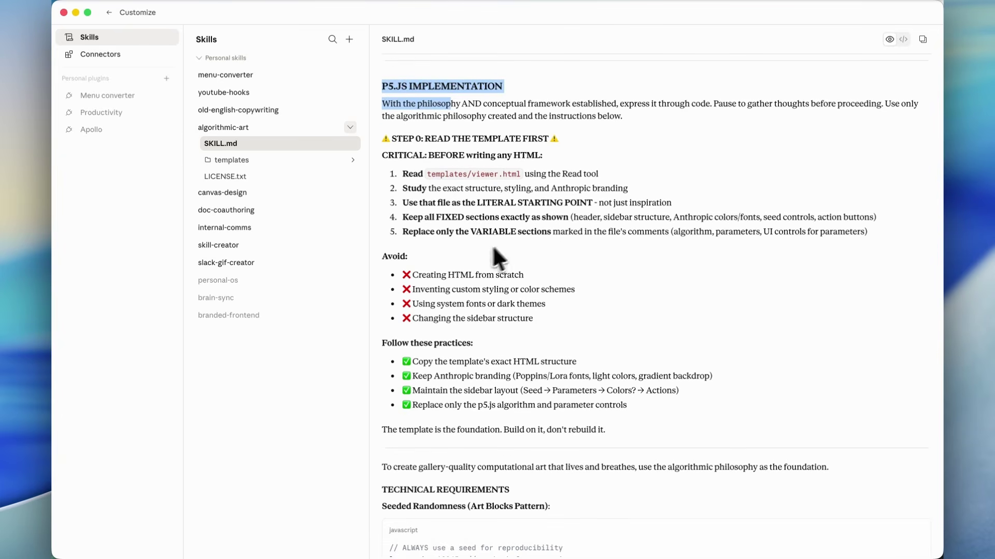
left_click_drag(385, 138, 560, 138)
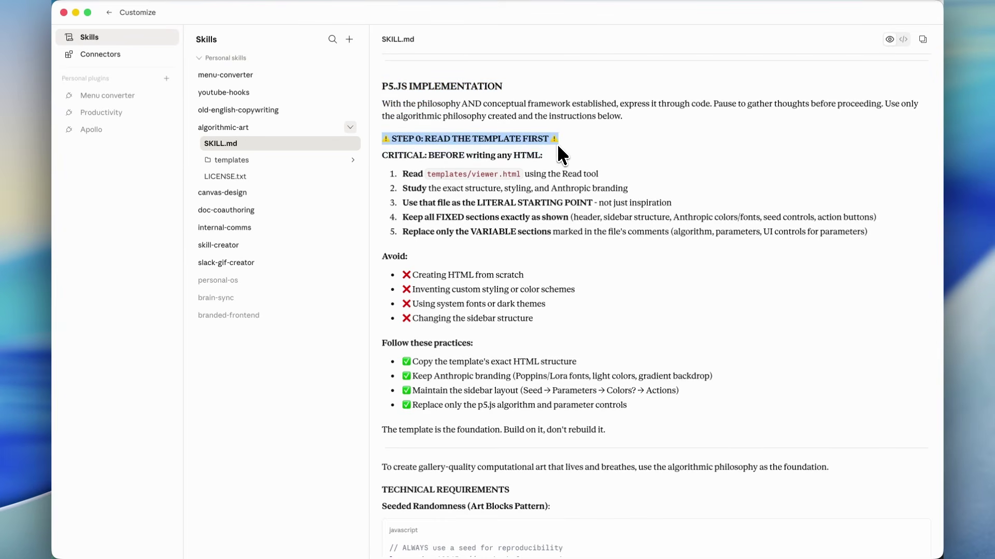
left_click(557, 144)
left_click_drag(398, 156, 552, 153)
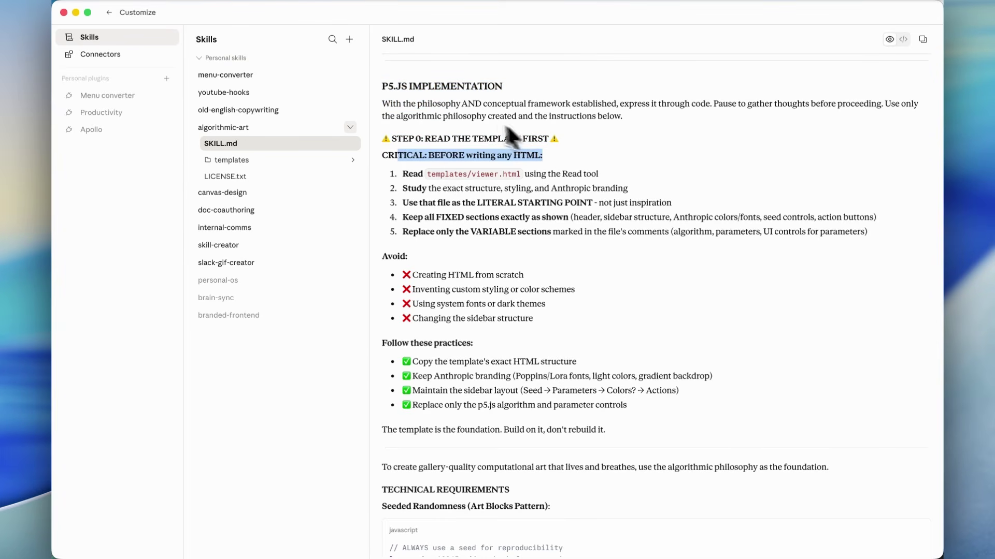
Expand the templates folder of algorithmic-art and look through the code in generator_template.js.
left_click(312, 162)
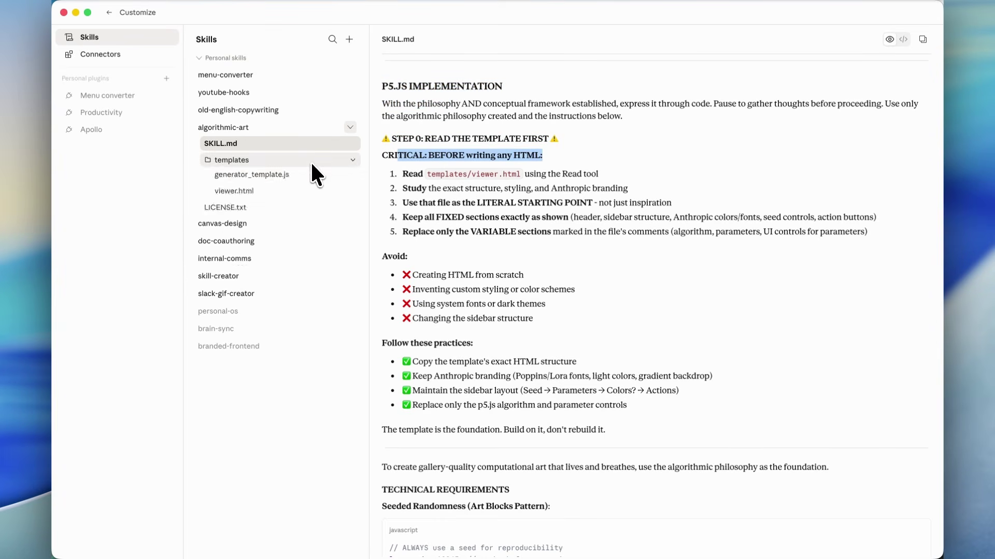
left_click(277, 174)
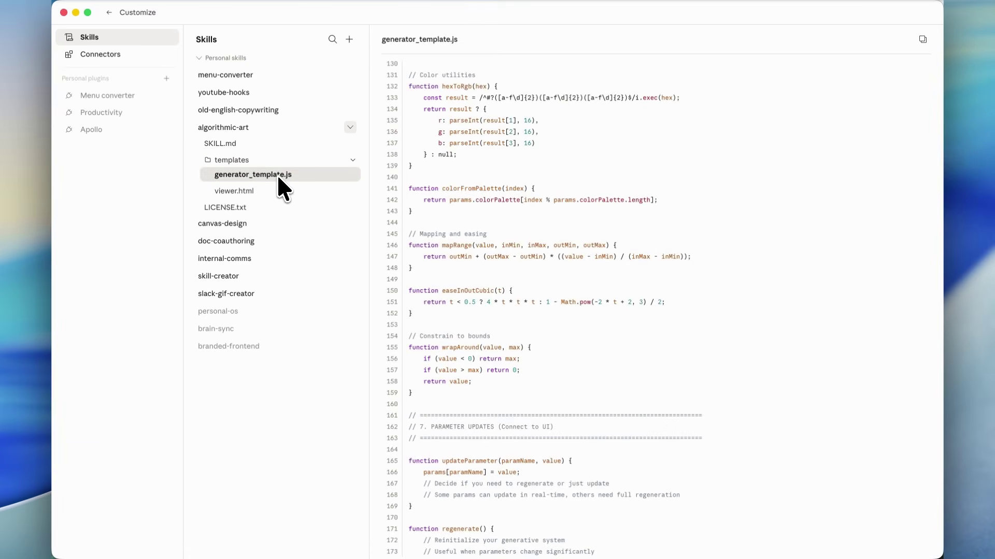
scroll(443, 220, "down", 10)
scroll(442, 222, "up", 6)
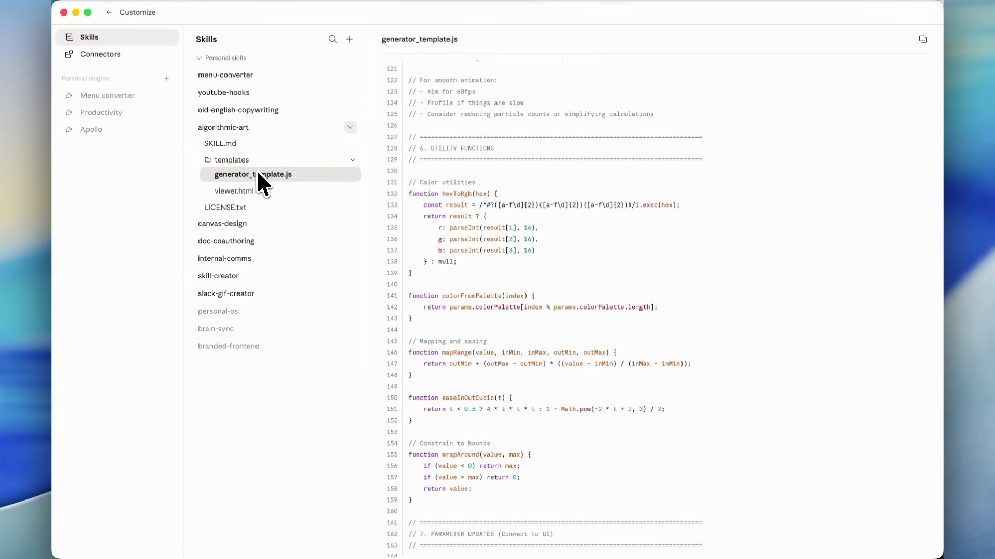
scroll(456, 202, "down", 10)
scroll(469, 220, "up", 15)
scroll(467, 213, "up", 4)
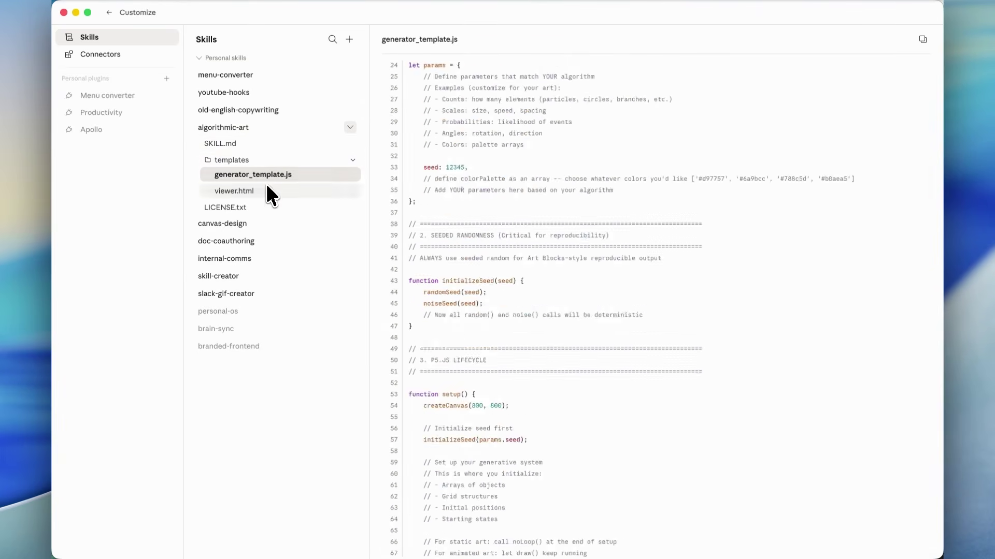
Open the viewer.html template and increase the Particle Count slider in its preview.
left_click(265, 188)
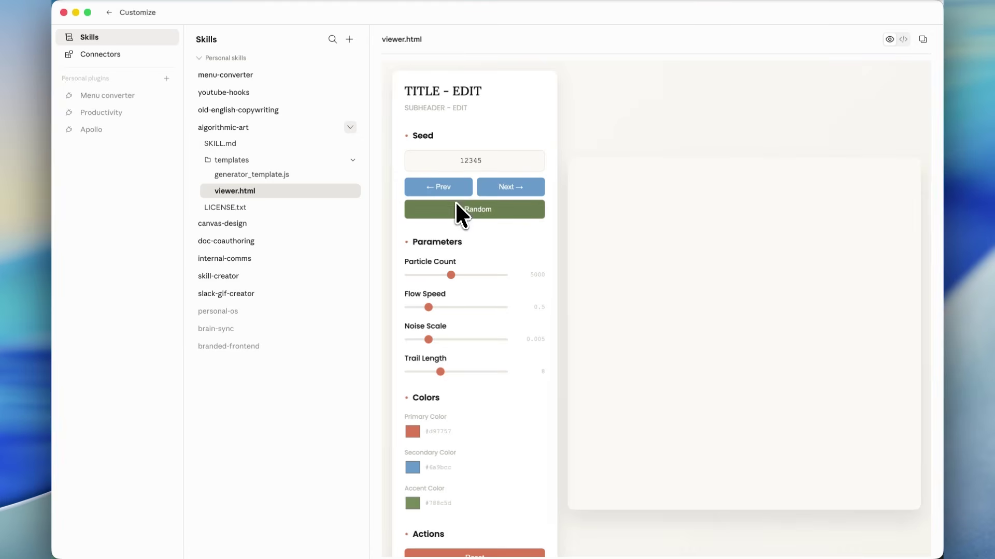
left_click_drag(451, 275, 475, 275)
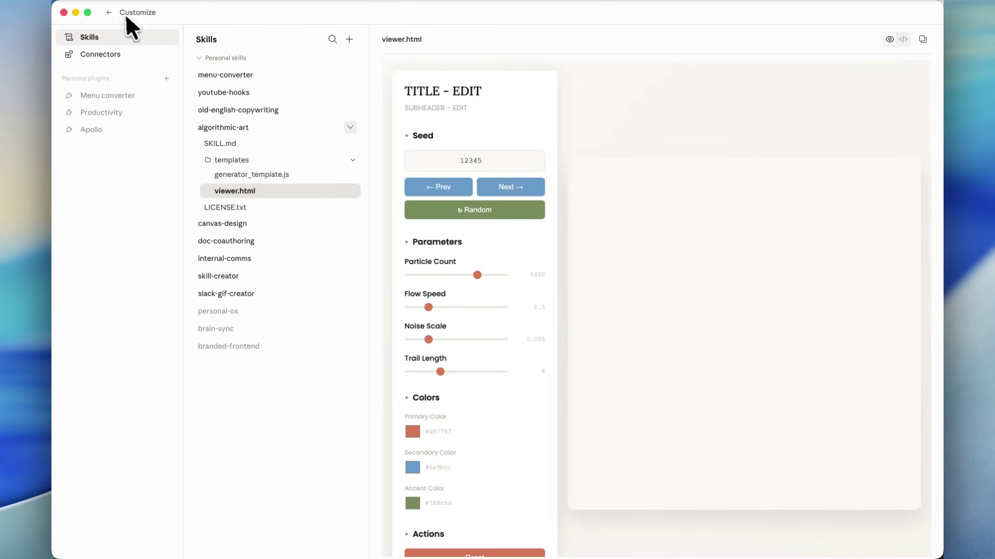
Return to the smiling moon chat and send the prompt "use the algorithmic art skill to create a piece of art".
left_click(110, 12)
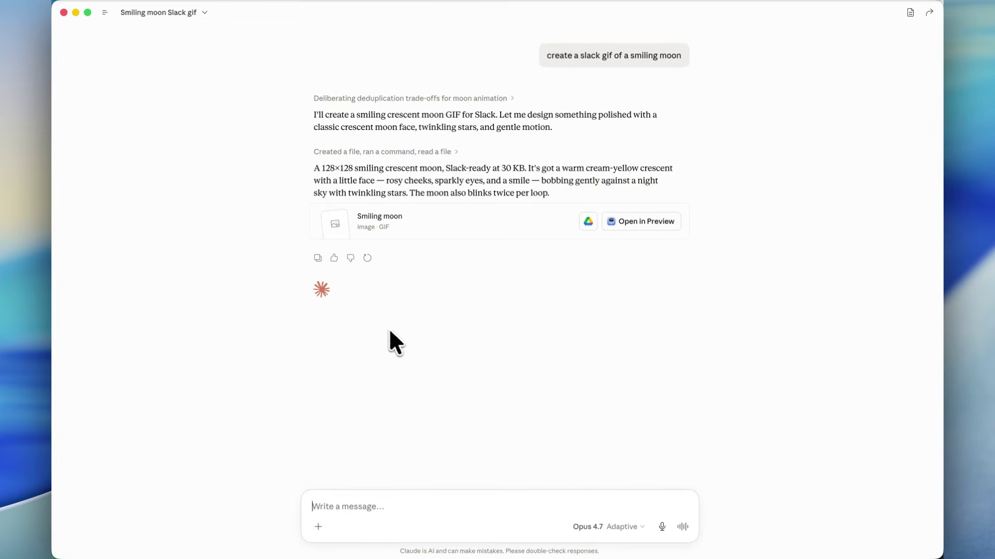
left_click(389, 508)
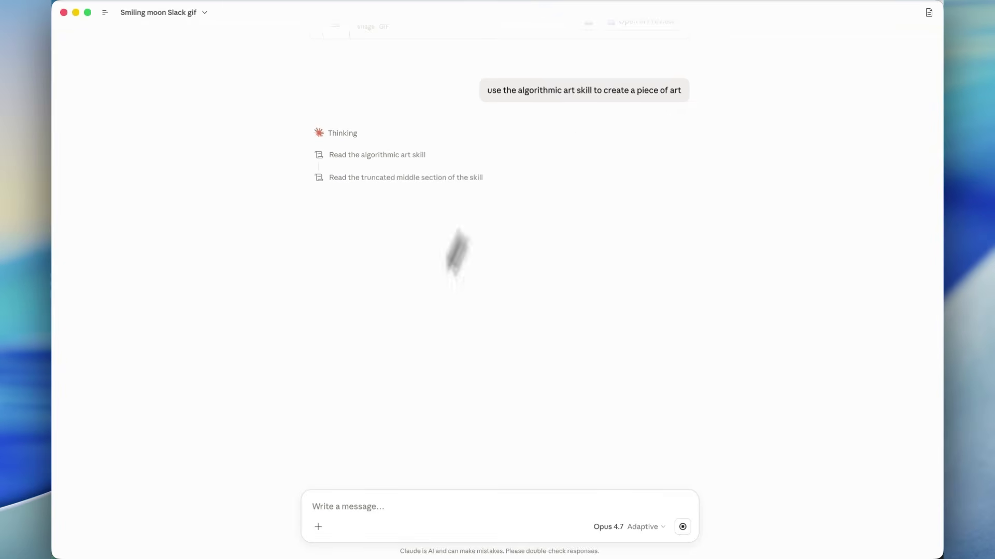
Bring up the list of slash-command skills in the message box and dismiss it.
type("/")
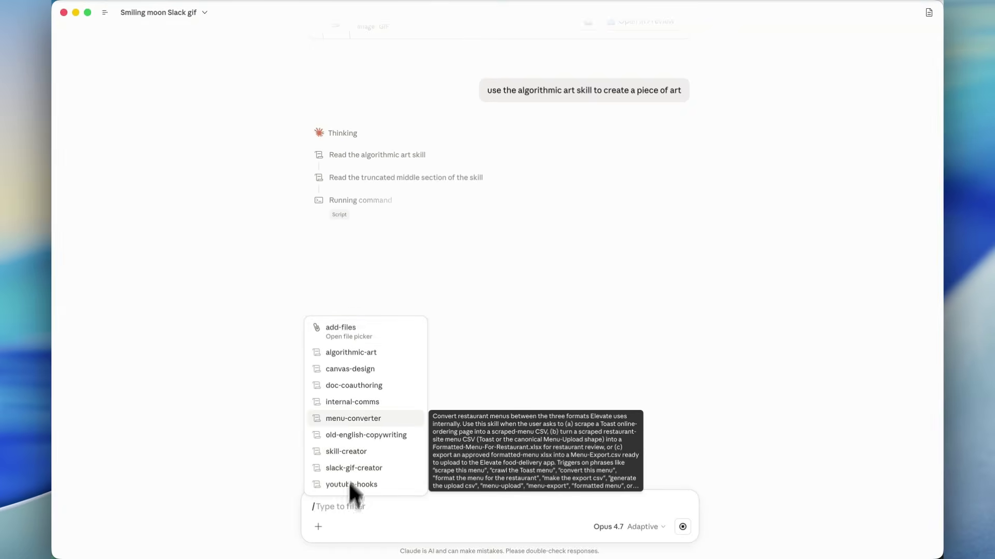
left_click(555, 309)
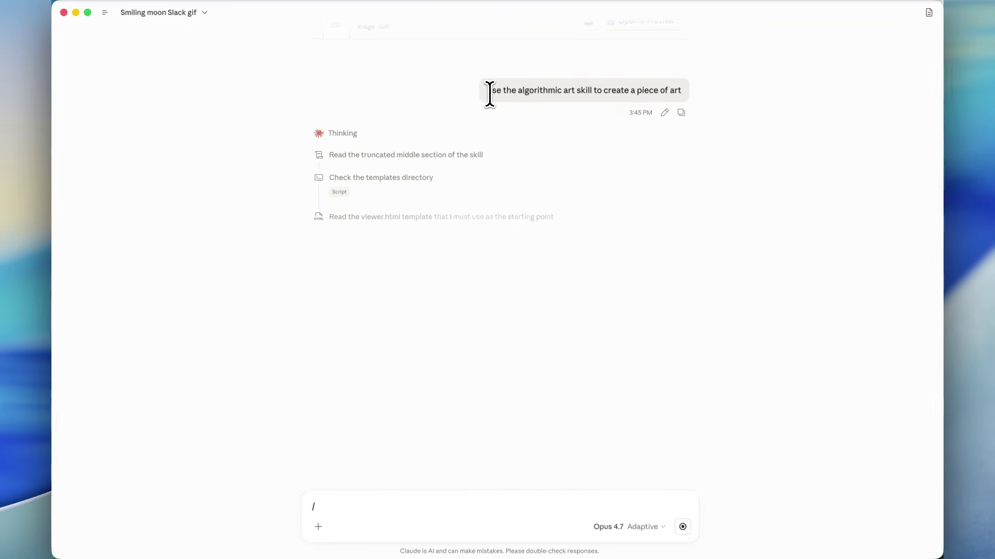
Highlight the sent algorithmic art prompt in the chat, then clear the selection.
left_click_drag(488, 91, 650, 96)
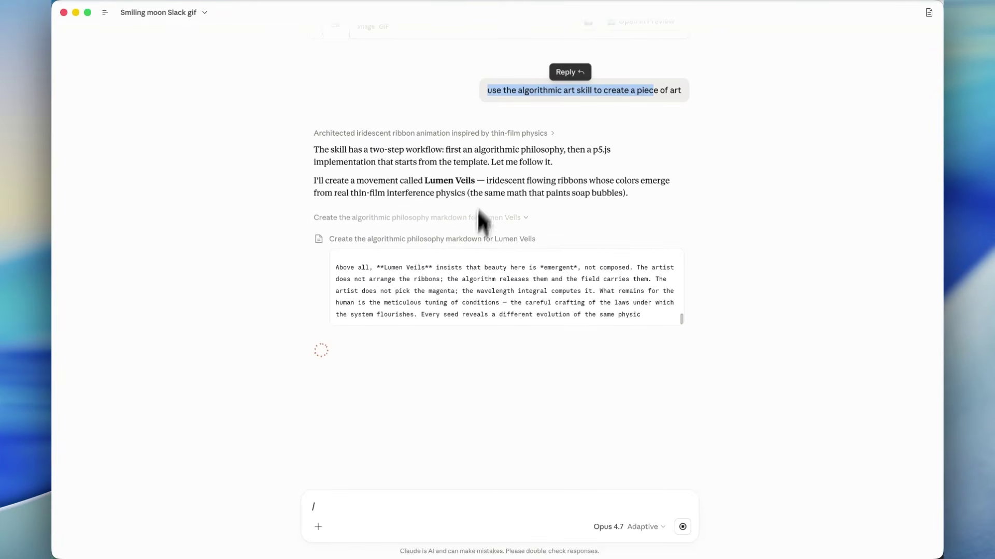
left_click_drag(491, 92, 667, 98)
left_click(638, 95)
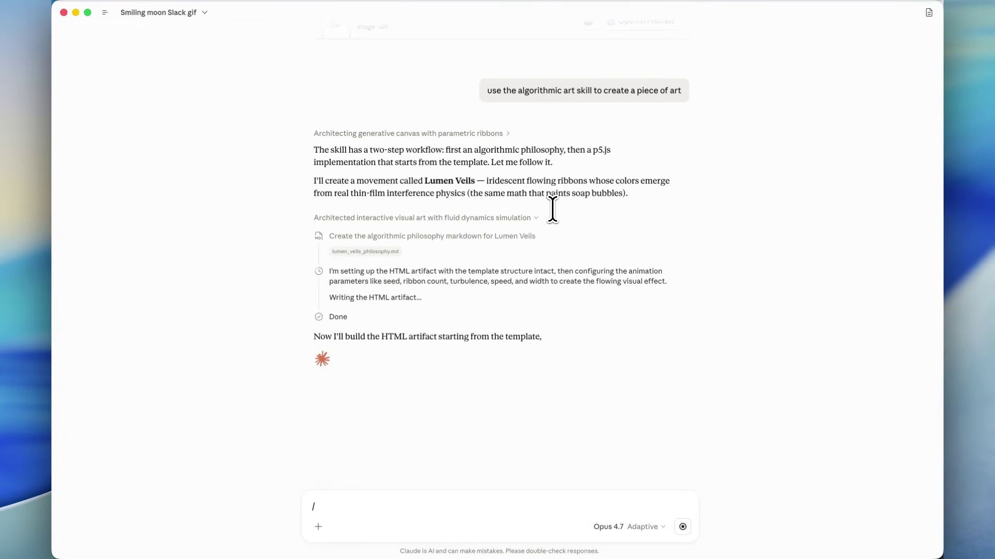
Switch to the browser showing skillsdirectory.com and look over the homepage's skill search and Security First section.
key("super+Tab")
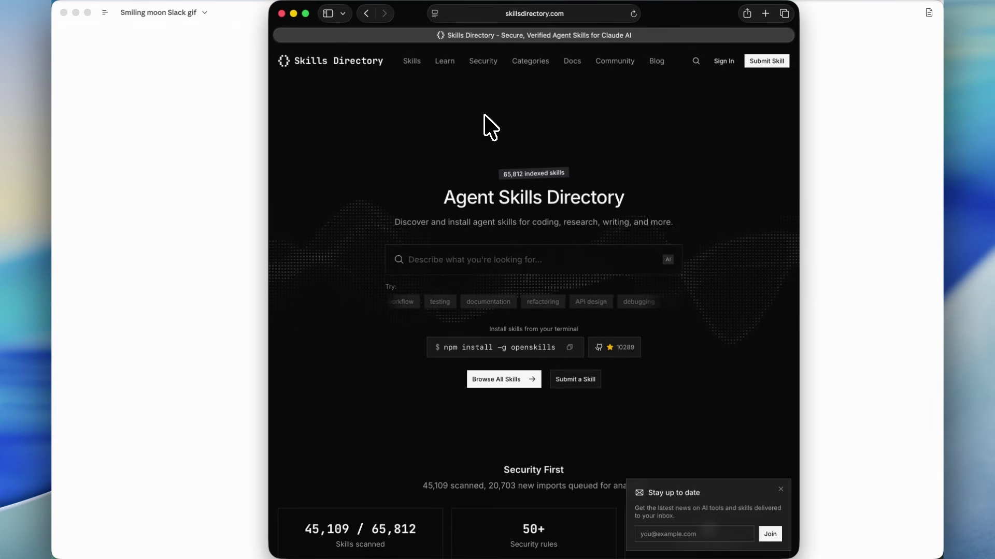
scroll(434, 197, "down", 8)
scroll(435, 207, "up", 4)
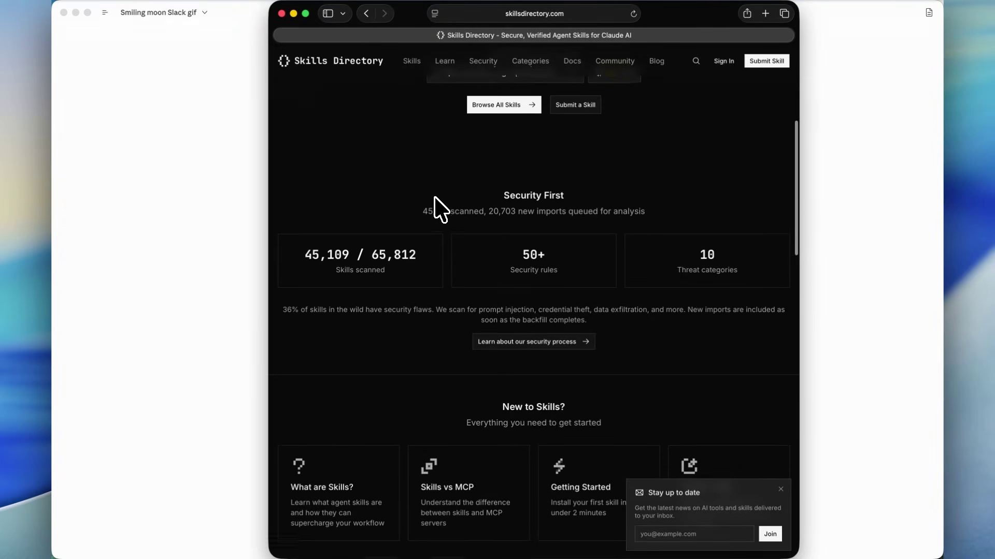
scroll(516, 207, "up", 4)
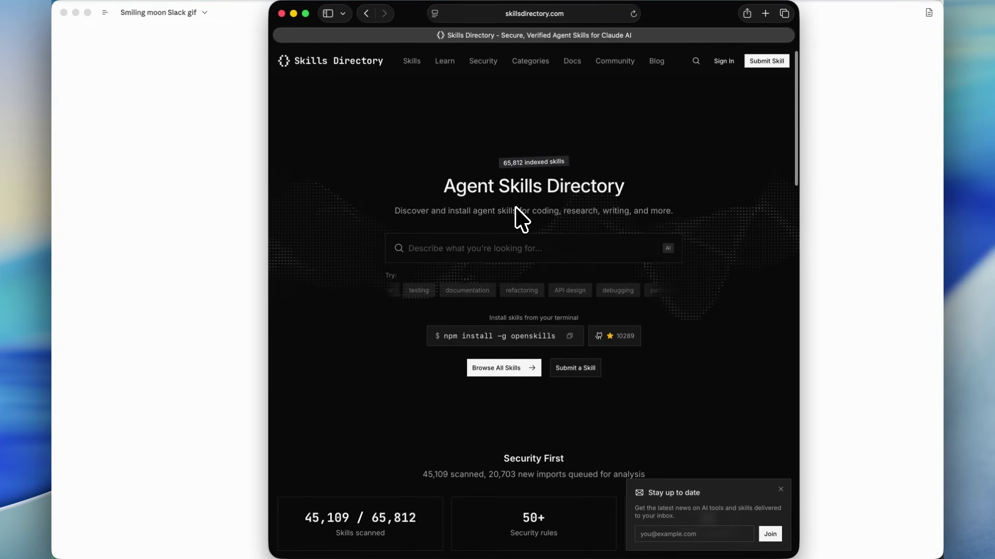
scroll(516, 209, "down", 5)
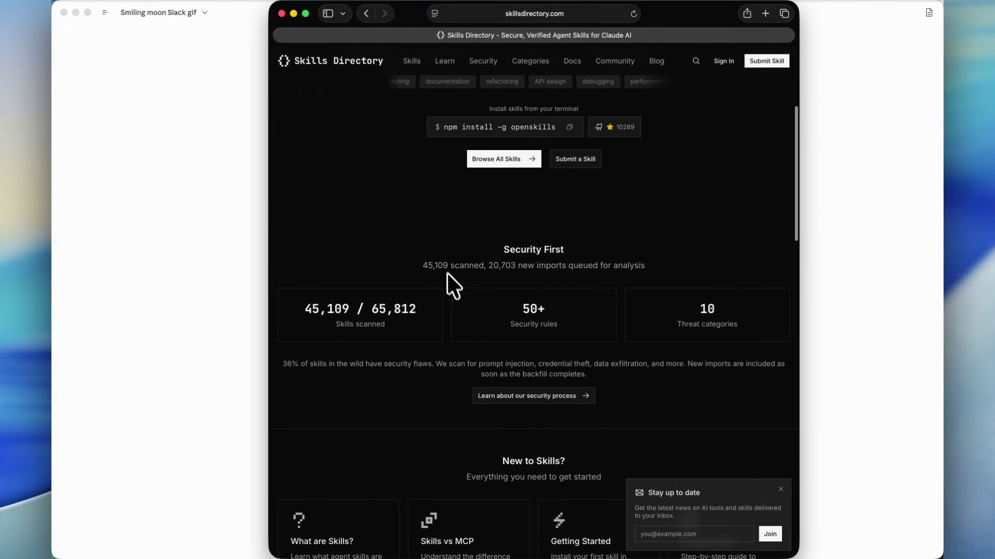
Highlight the scanned-skills line in the homepage's Security First section and look over the sections below it.
scroll(456, 311, "down", 2)
scroll(450, 275, "up", 2)
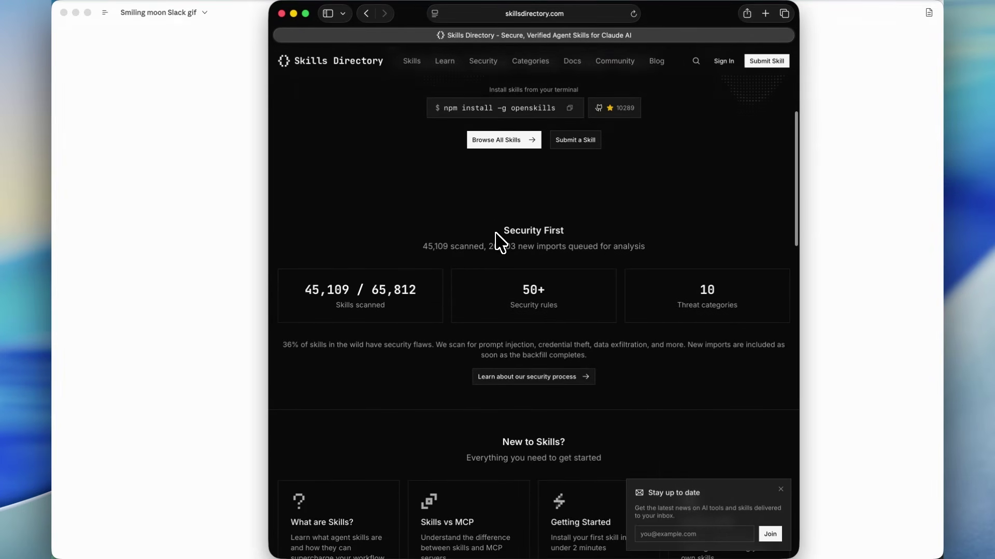
left_click_drag(496, 233, 622, 243)
left_click(655, 250)
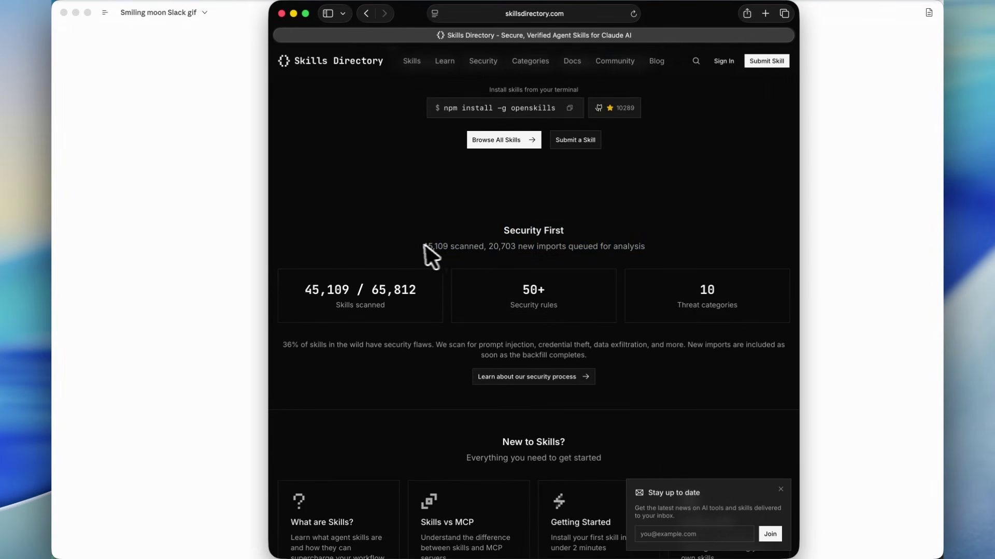
left_click_drag(424, 246, 684, 246)
scroll(599, 269, "down", 10)
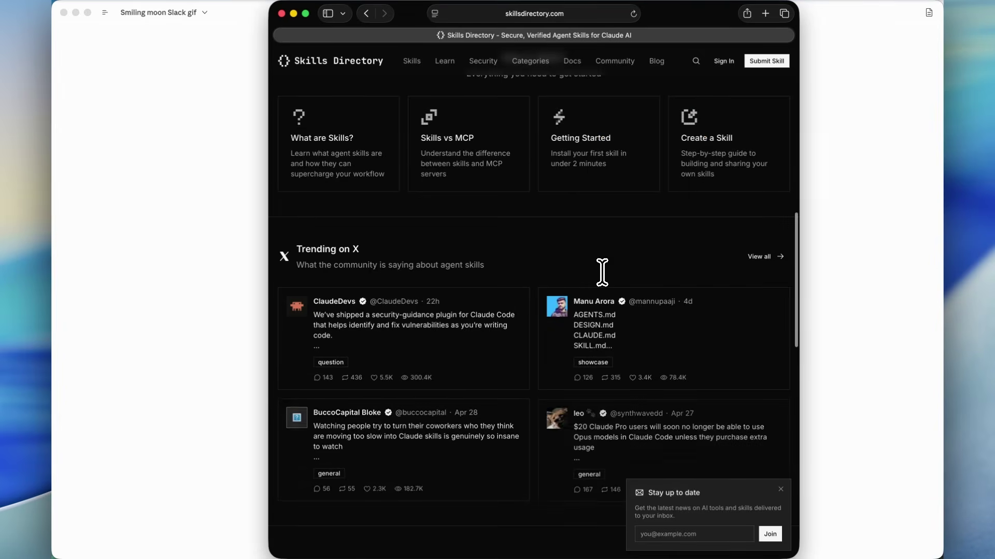
Open the directory's page for browsing Claude skills and look through the listed skills.
scroll(600, 269, "up", 15)
left_click(415, 62)
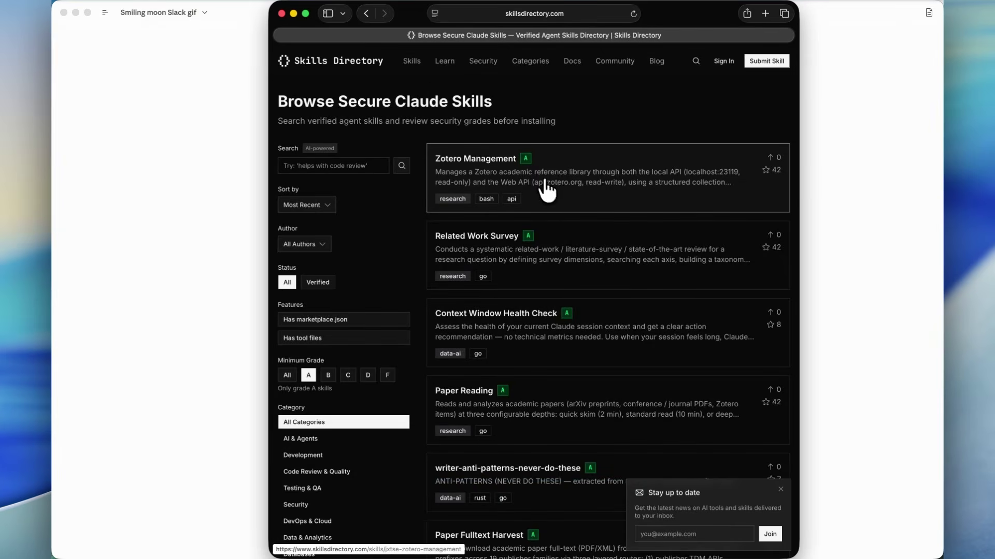
scroll(546, 193, "down", 5)
scroll(564, 262, "down", 8)
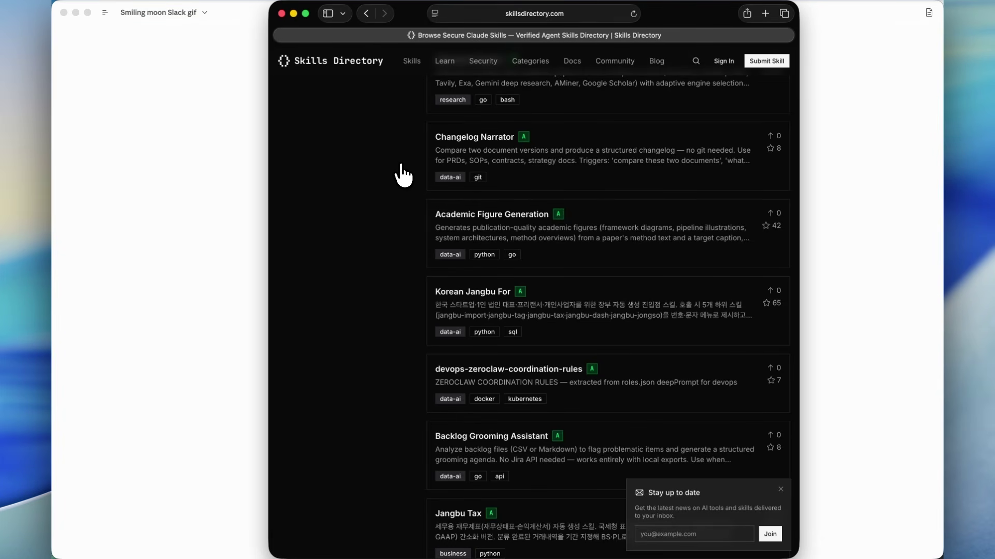
scroll(403, 176, "up", 15)
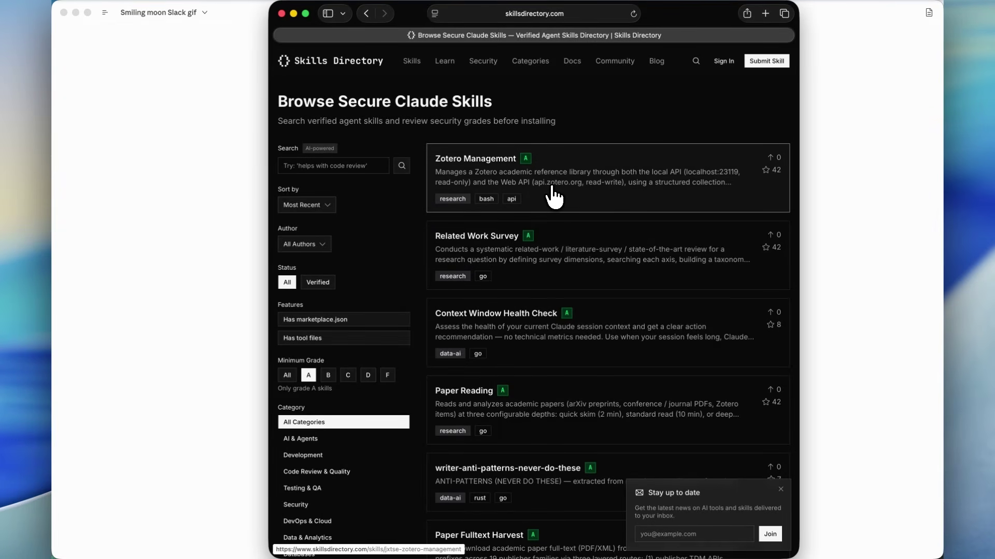
scroll(548, 205, "down", 10)
scroll(518, 173, "up", 10)
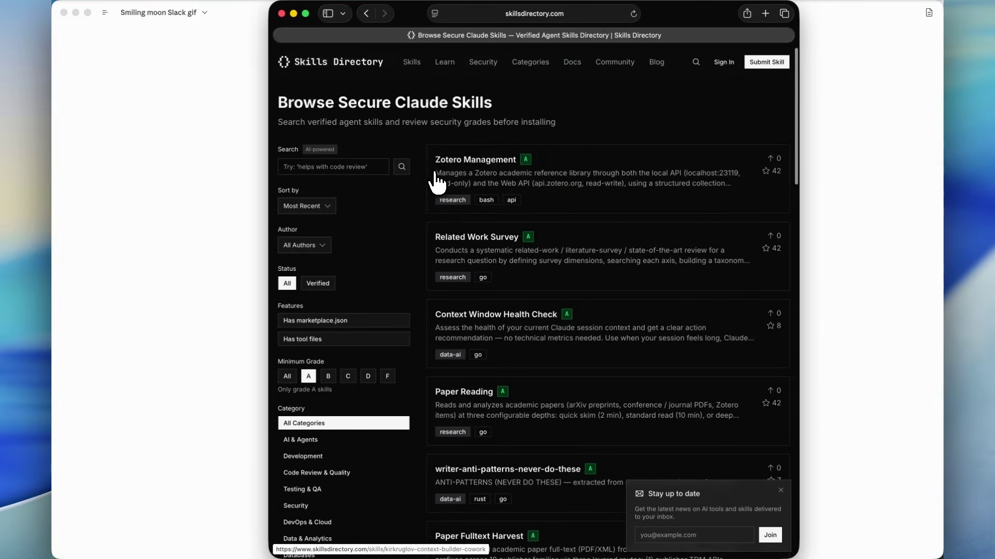
Open the Zotero Management skill, check its security analysis, and highlight its CLI install command.
scroll(604, 151, "down", 1)
left_click(603, 150)
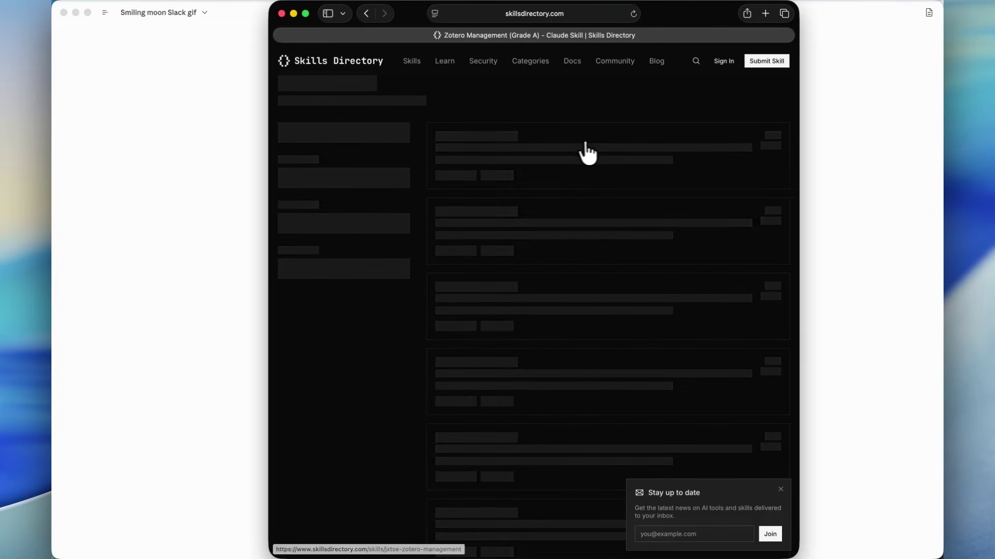
scroll(544, 140, "down", 5)
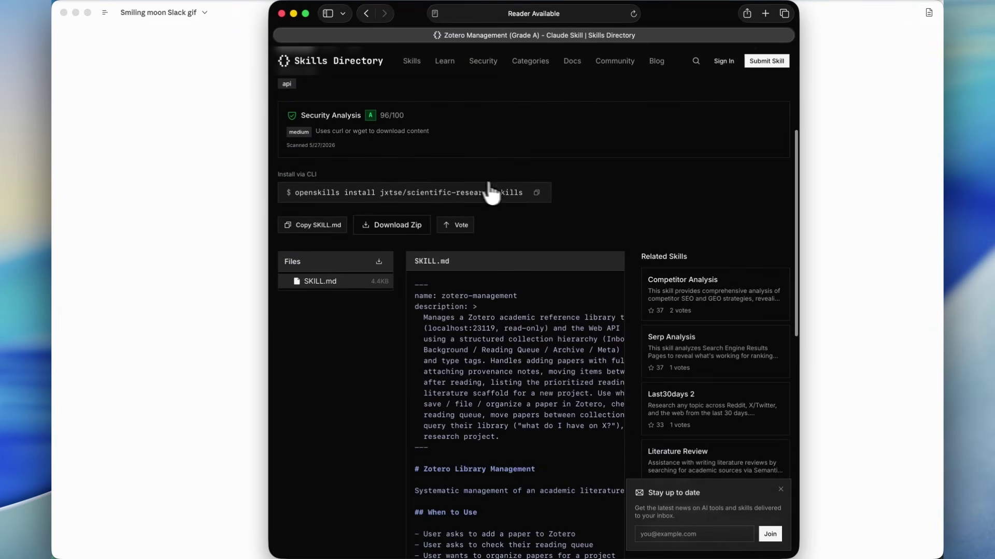
scroll(488, 191, "up", 1)
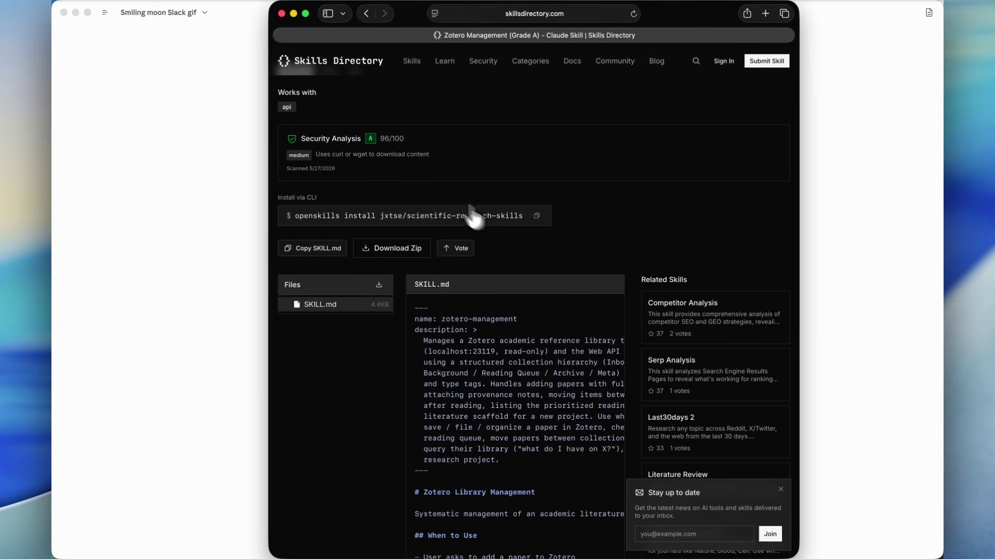
scroll(441, 196, "up", 1)
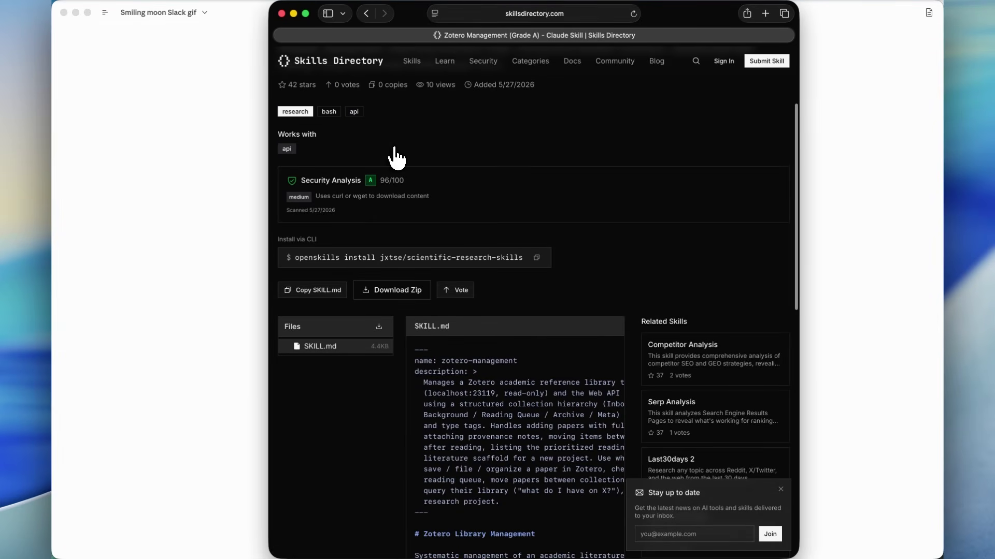
left_click_drag(306, 257, 511, 257)
left_click(536, 258)
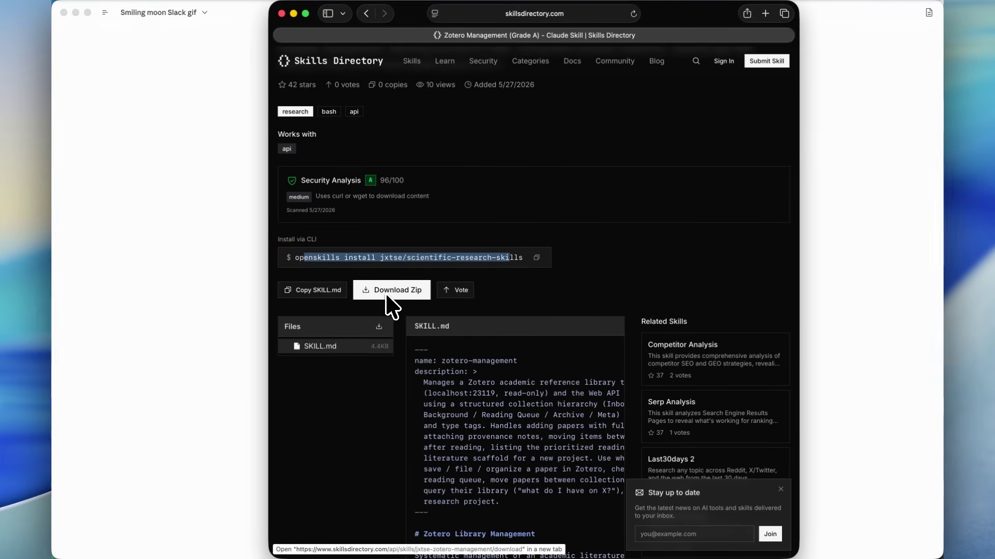
Look over the Zotero Management skill's SKILL.md contents and its description.
scroll(392, 305, "down", 5)
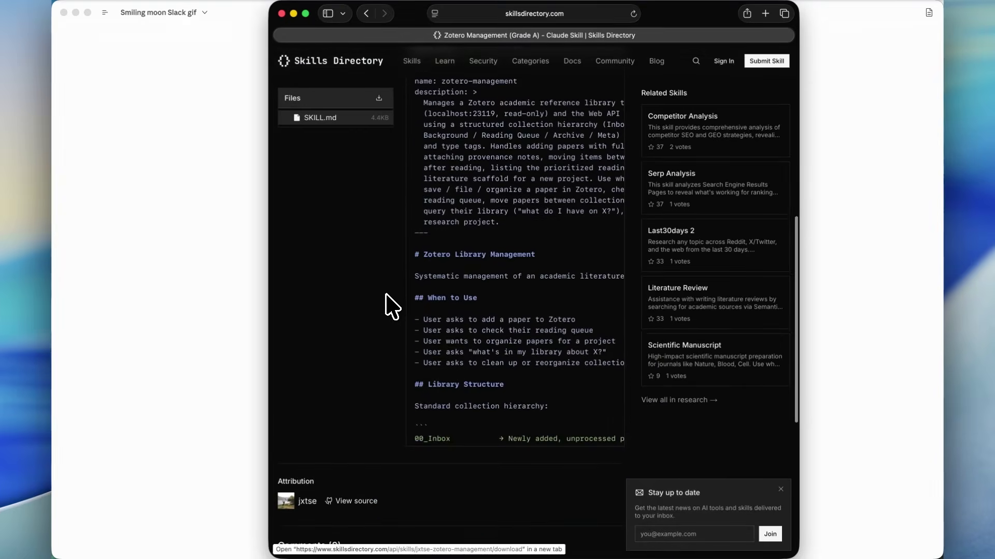
scroll(390, 304, "up", 8)
scroll(401, 245, "left", 1)
scroll(402, 245, "right", 1)
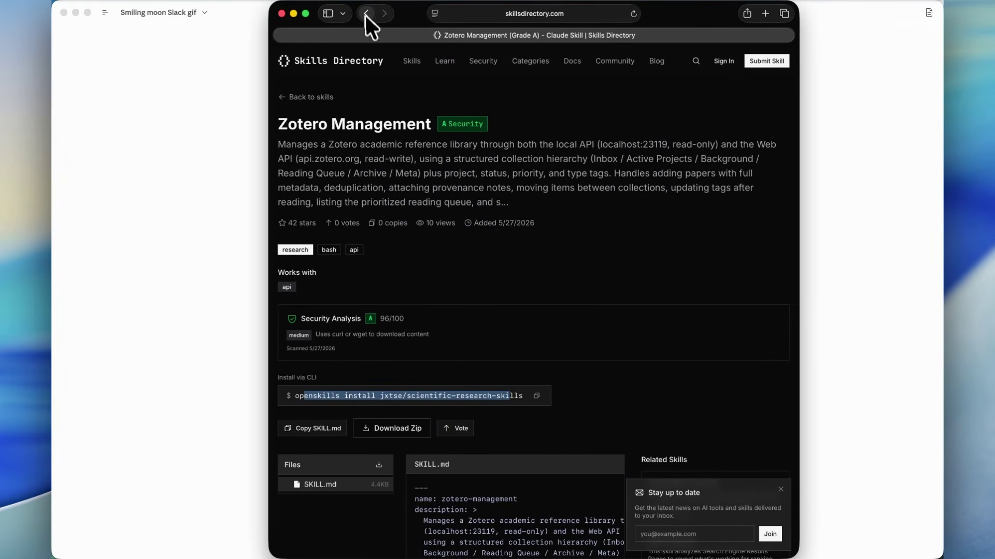
Return to the directory's skill list and browse further through the entries.
left_click(366, 14)
scroll(600, 406, "down", 8)
scroll(600, 407, "down", 8)
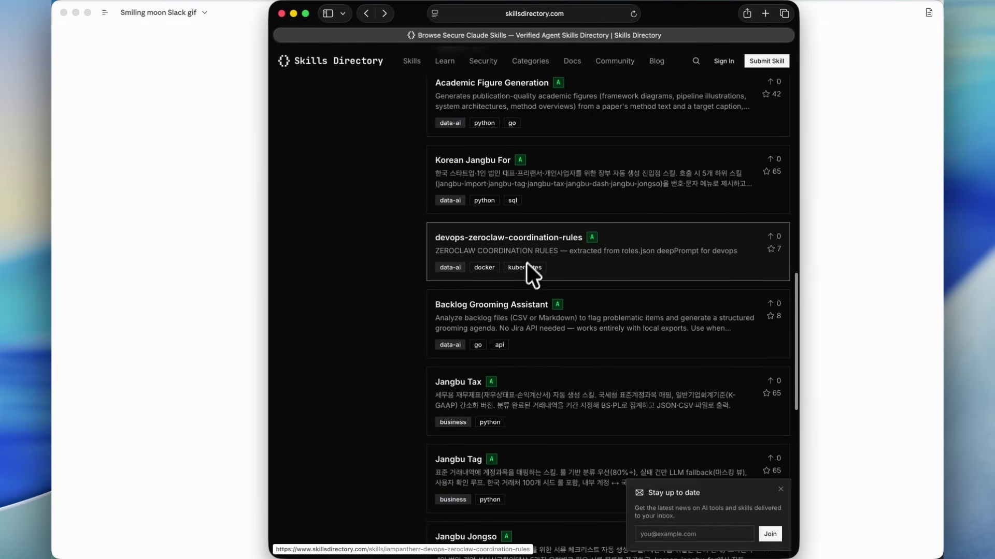
scroll(404, 240, "up", 15)
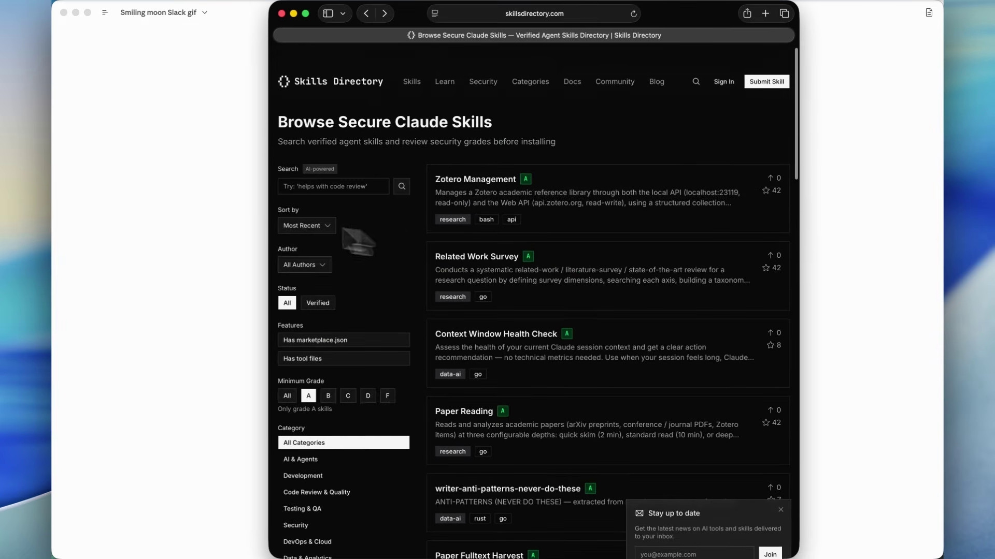
Switch back to the Claude app's smiling moon chat and clear the leftover slash from the message box.
left_click(168, 206)
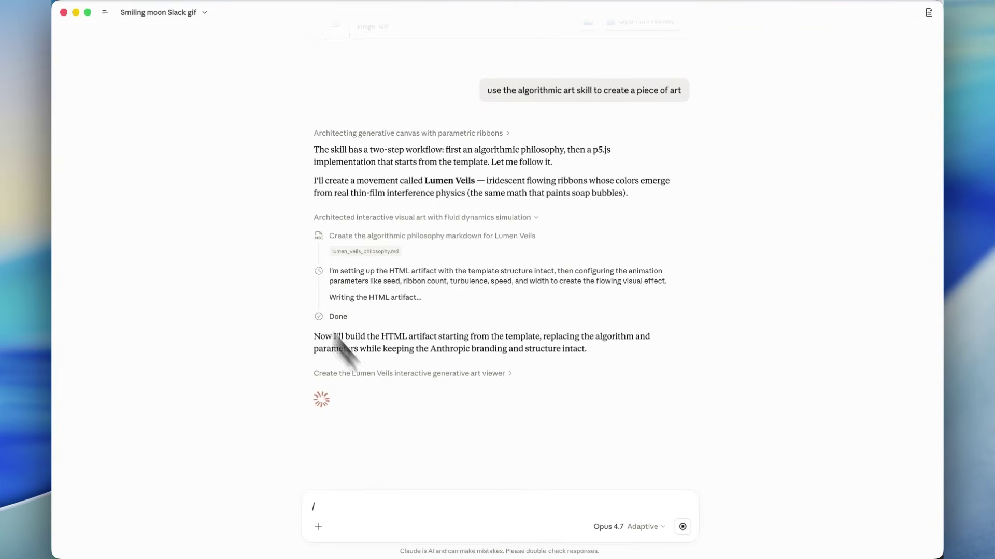
key("BackSpace")
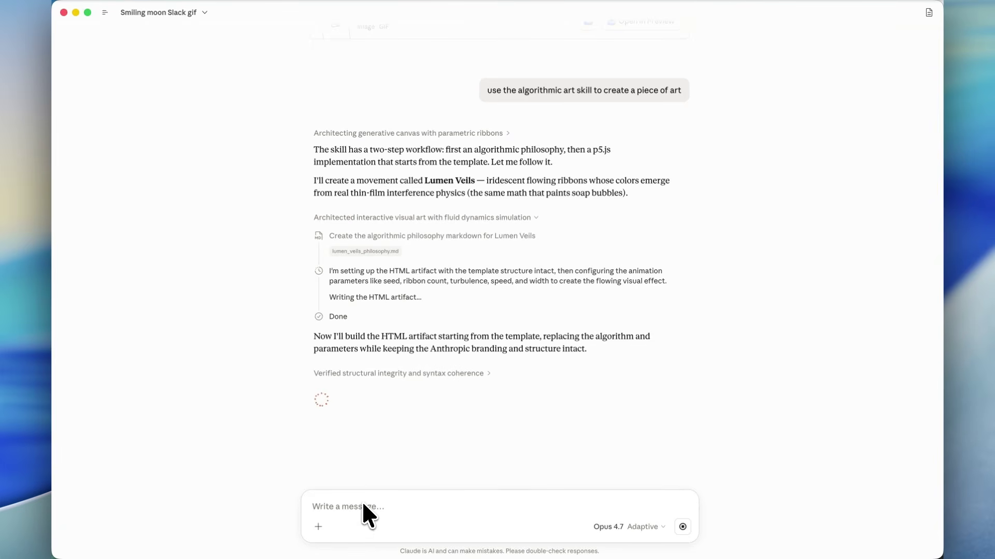
View the Cowork and Code start screens, and return to the smiling moon chat.
key("super+n")
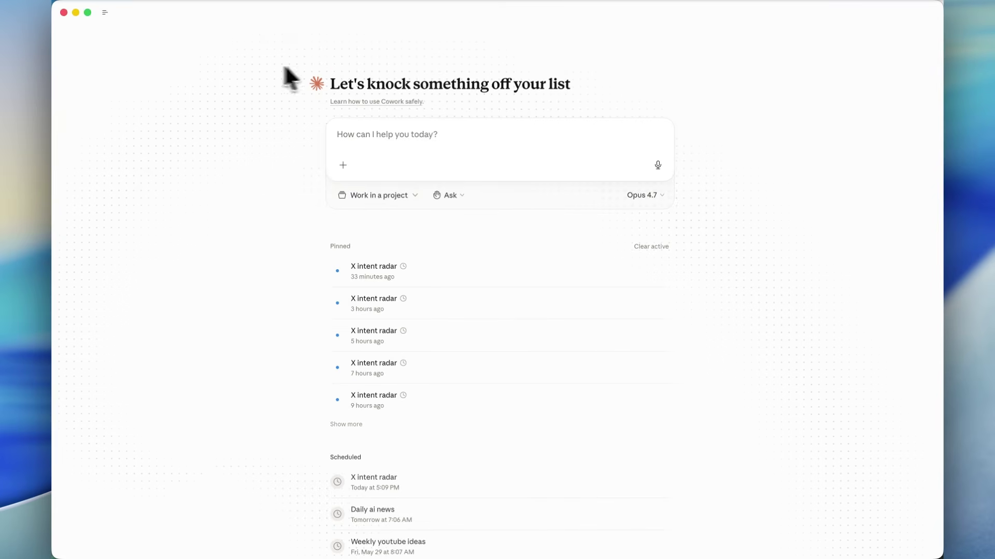
key("super+3")
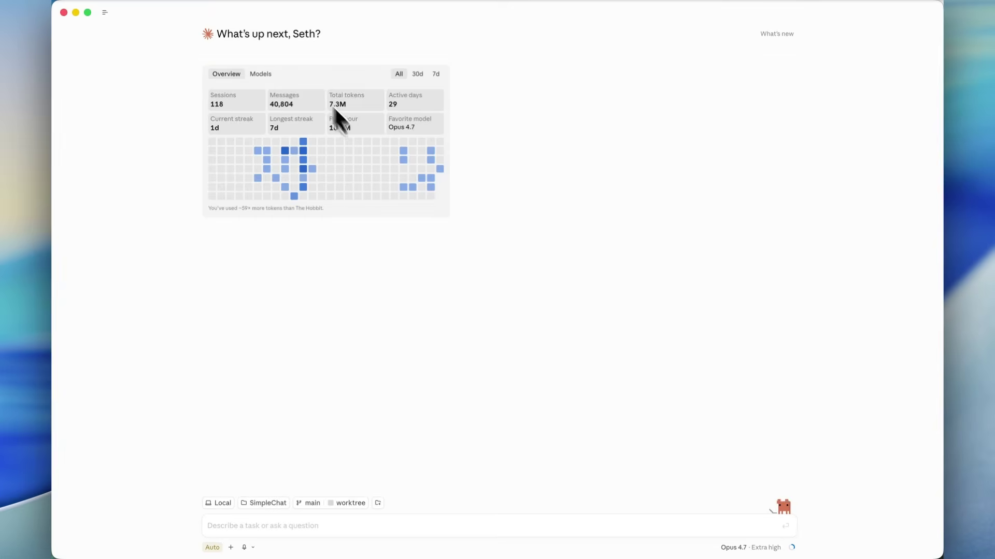
key("super+1")
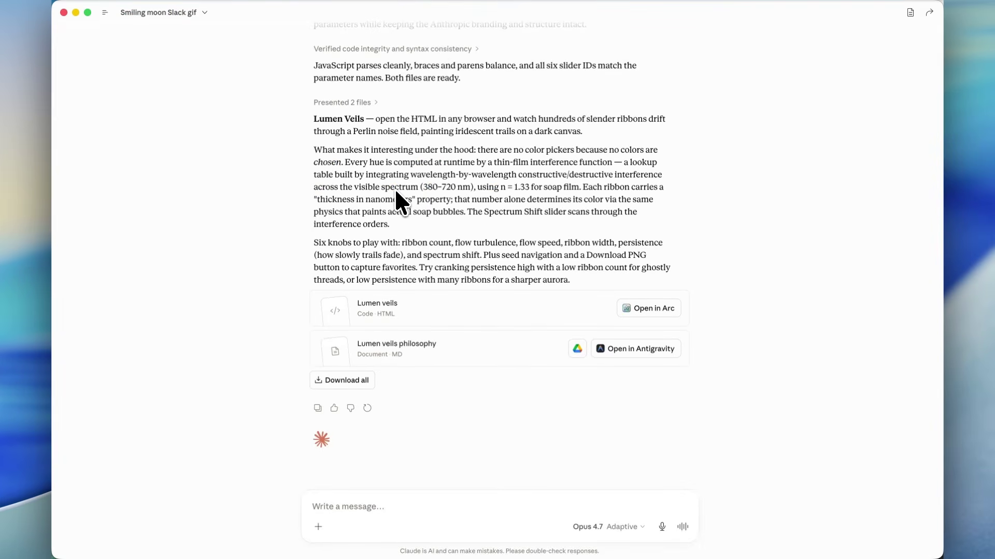
Review Claude's response to the algorithmic art prompt and the files it presents.
scroll(446, 200, "down", 2)
scroll(455, 207, "up", 1)
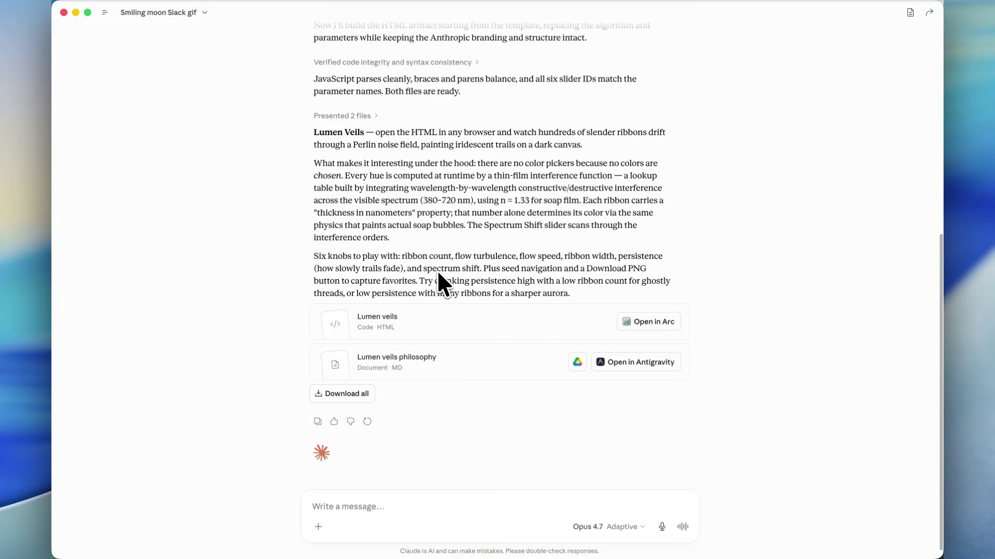
scroll(437, 273, "up", 8)
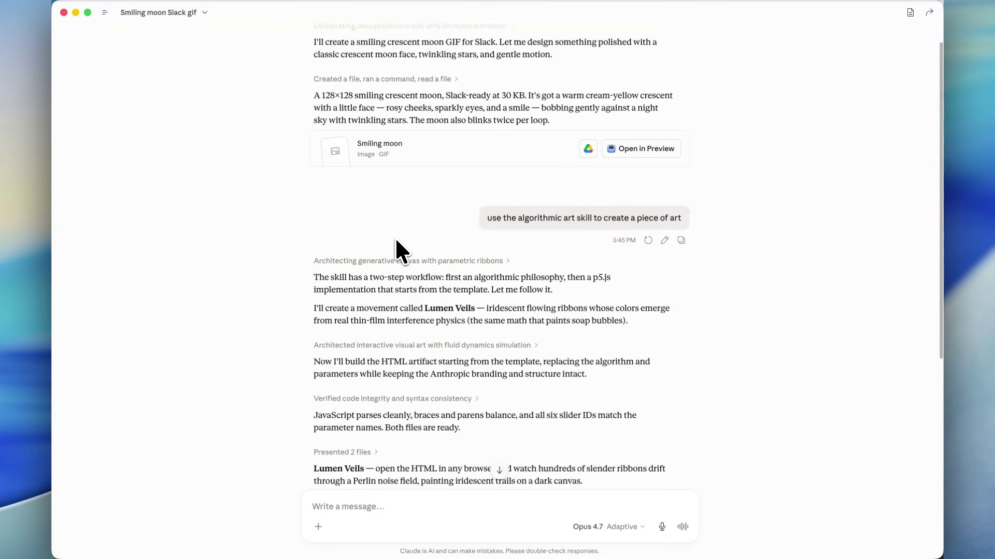
scroll(395, 248, "down", 3)
scroll(456, 311, "down", 5)
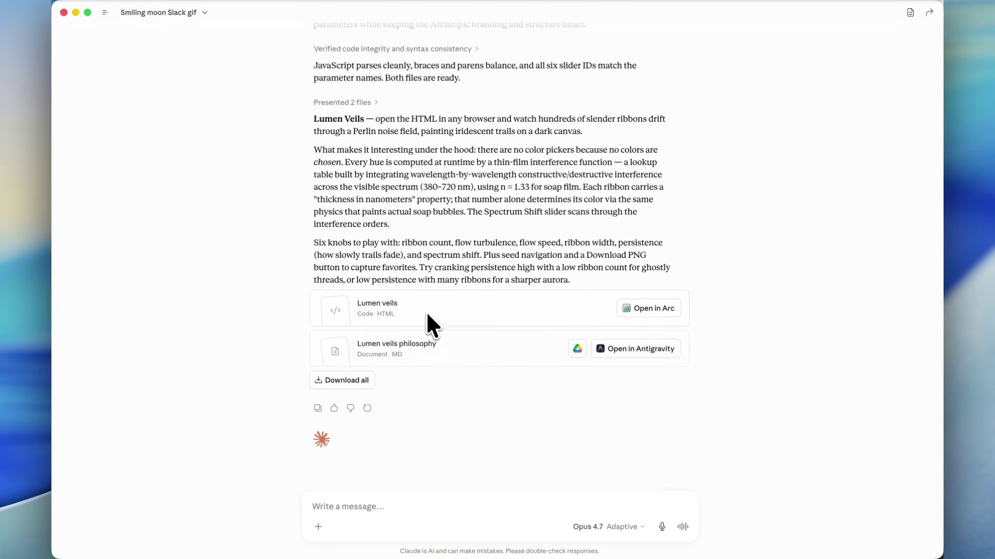
Open the Lumen veils HTML artifact and set Ribbon Count to 320, Flow Turbulence to 0.008, Flow Speed to 2.5 and Ribbon Width to 8.
left_click(425, 310)
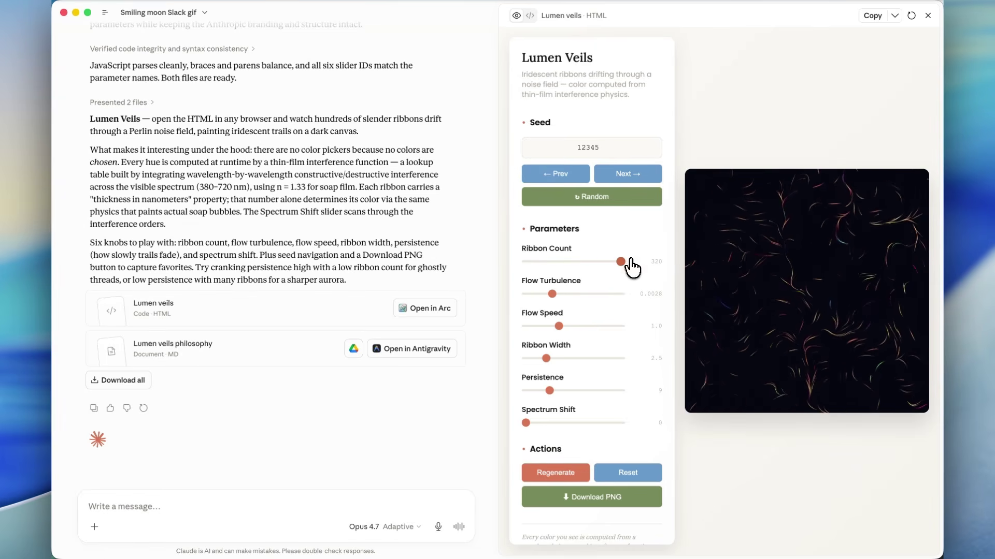
left_click_drag(553, 294, 636, 295)
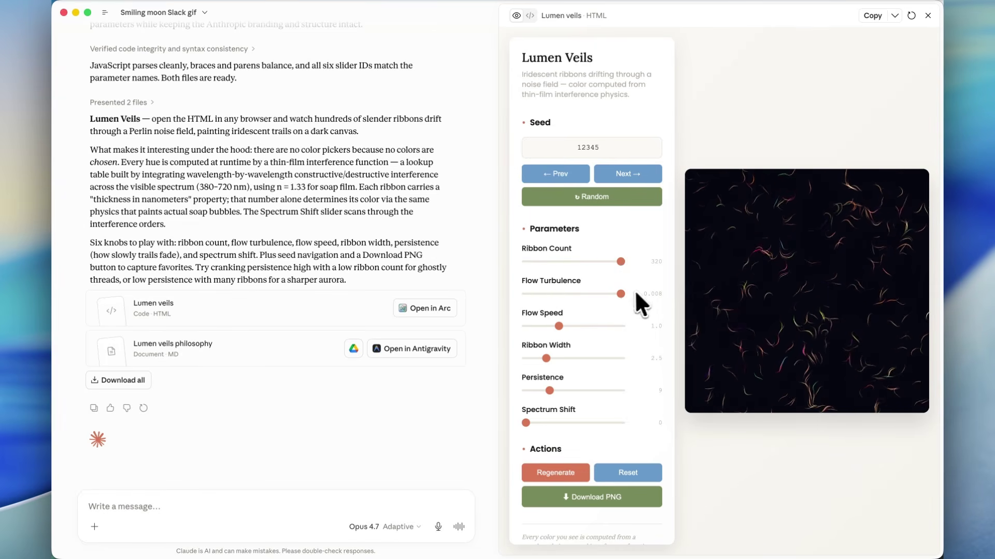
left_click_drag(558, 326, 620, 326)
left_click_drag(546, 358, 621, 358)
Set the artwork's Persistence to 25 and Spectrum Shift to 1180.
scroll(604, 300, "down", 1)
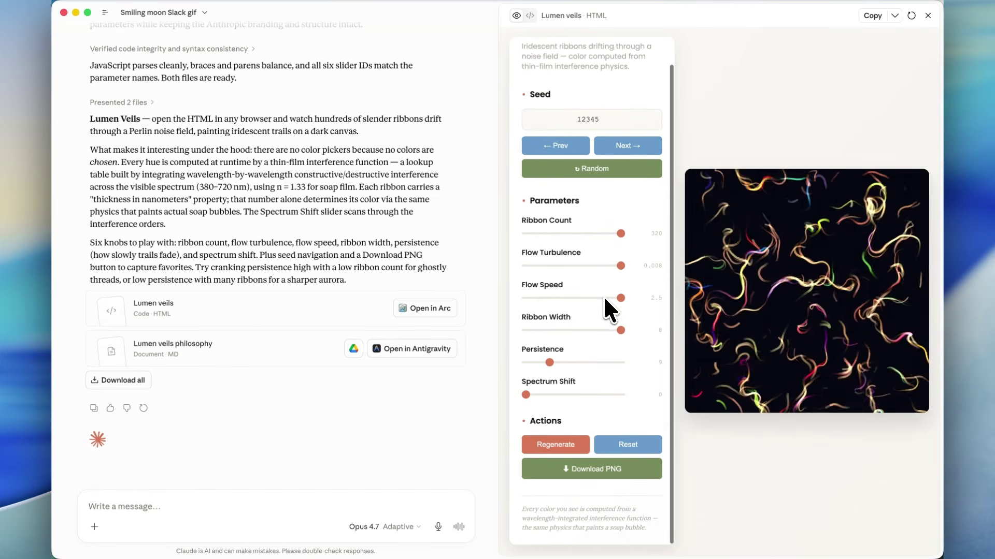
left_click_drag(549, 362, 604, 363)
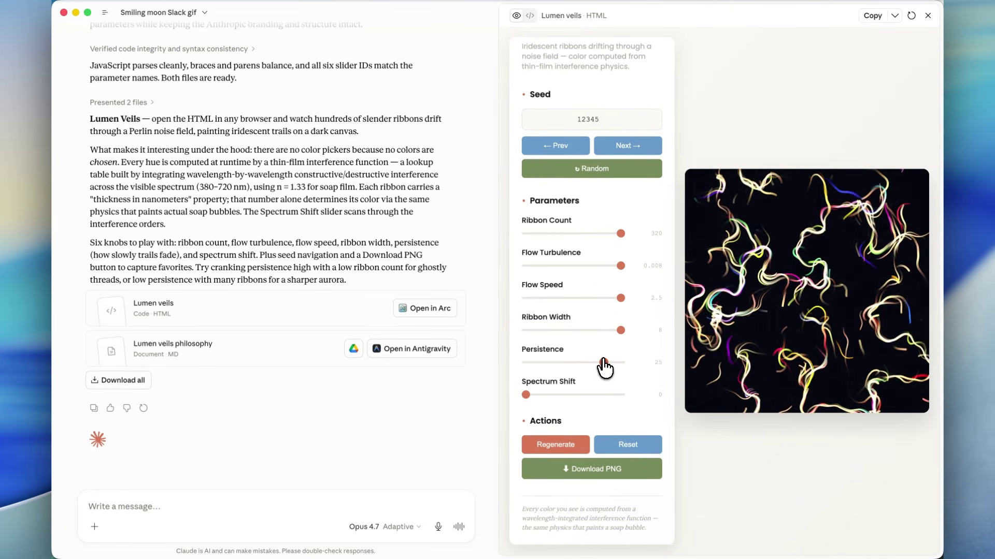
left_click_drag(525, 395, 583, 394)
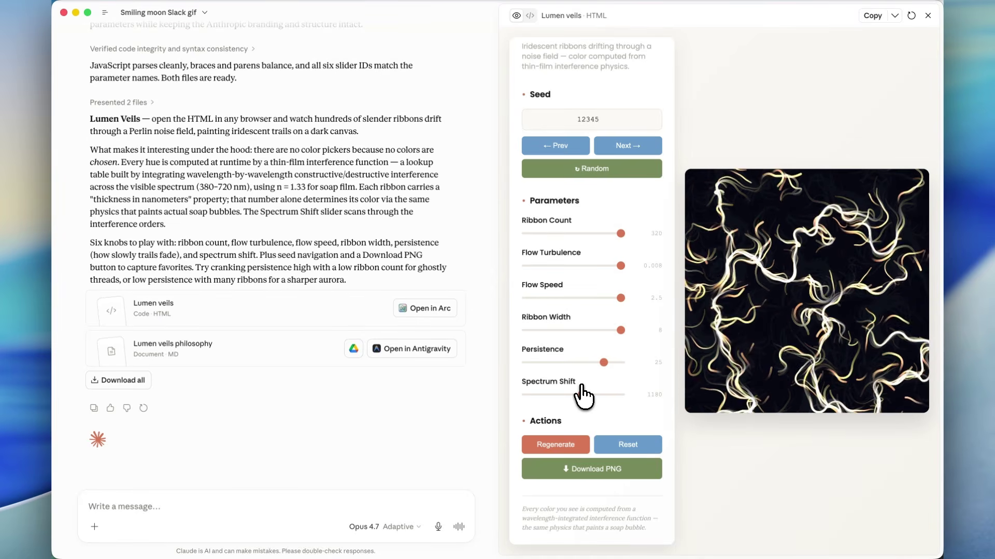
Advance the artwork's seed four times to view successive variations.
scroll(583, 397, "up", 1)
left_click(609, 178)
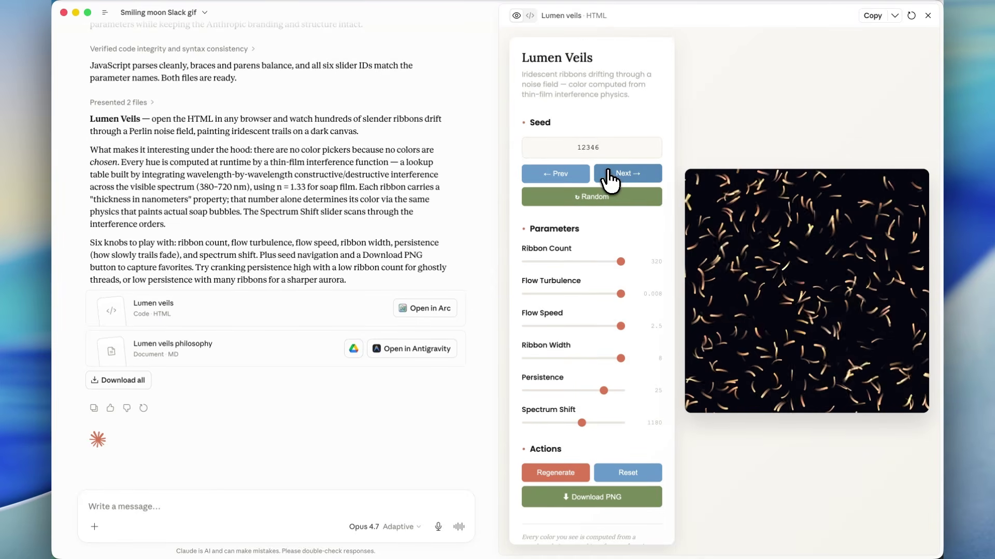
left_click(609, 179)
left_click(611, 179)
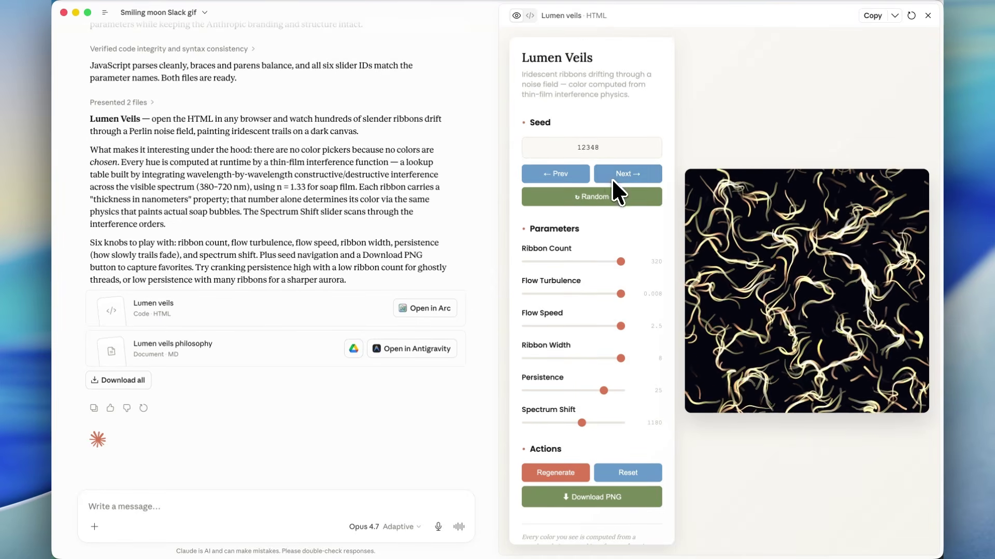
left_click(612, 179)
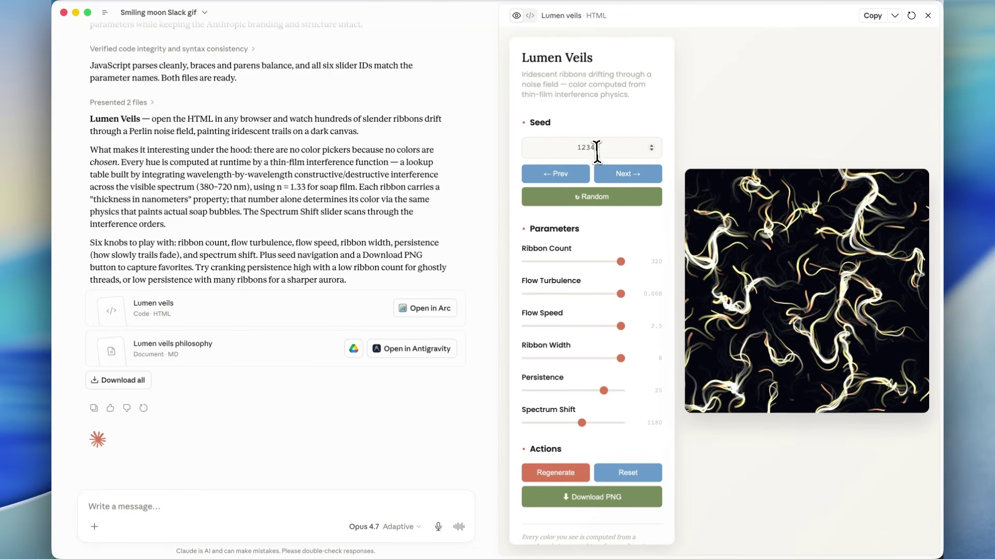
Set the artwork's seed to 32529.
double_click(583, 149)
type("32529")
key("Return")
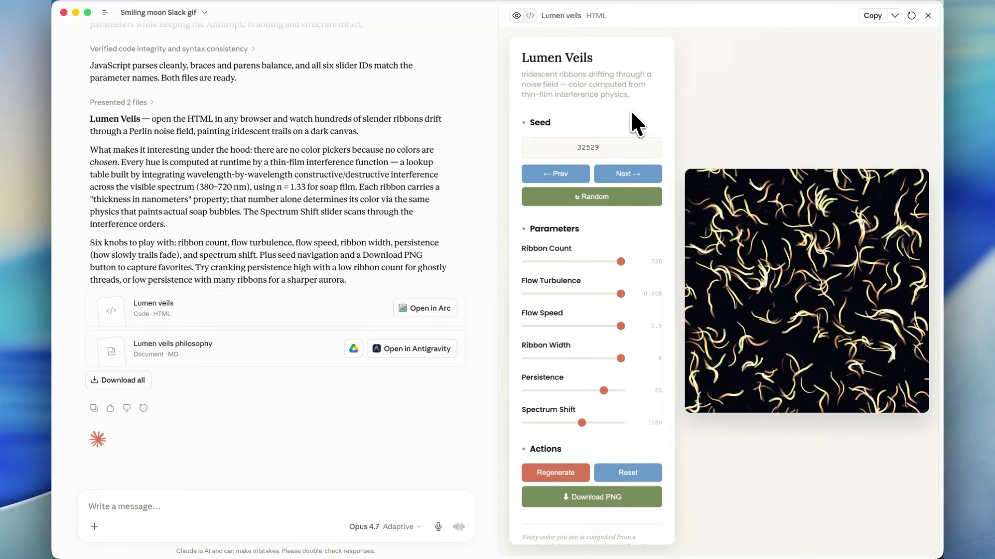
Generate a random seed for the artwork and regenerate the piece.
left_click(624, 197)
scroll(614, 311, "down", 1)
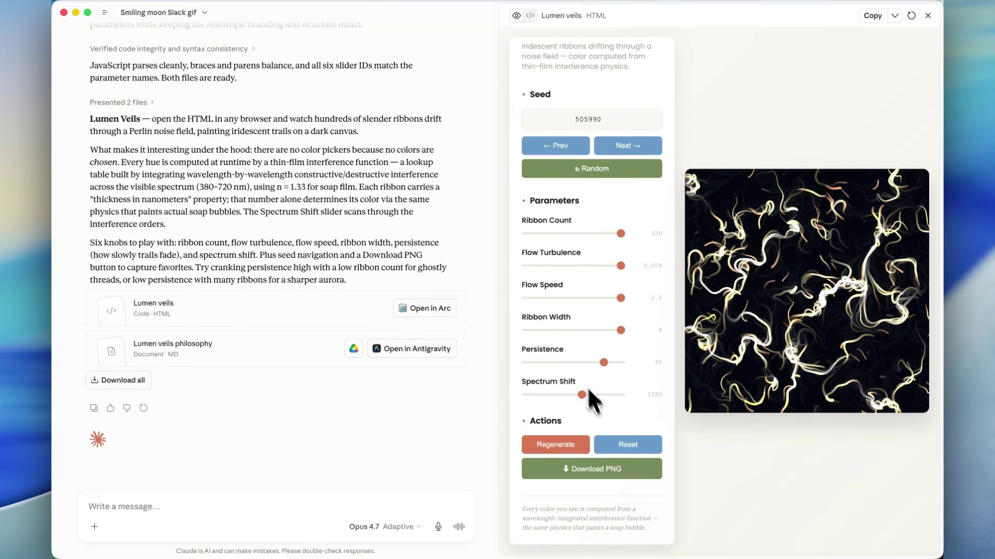
left_click(581, 446)
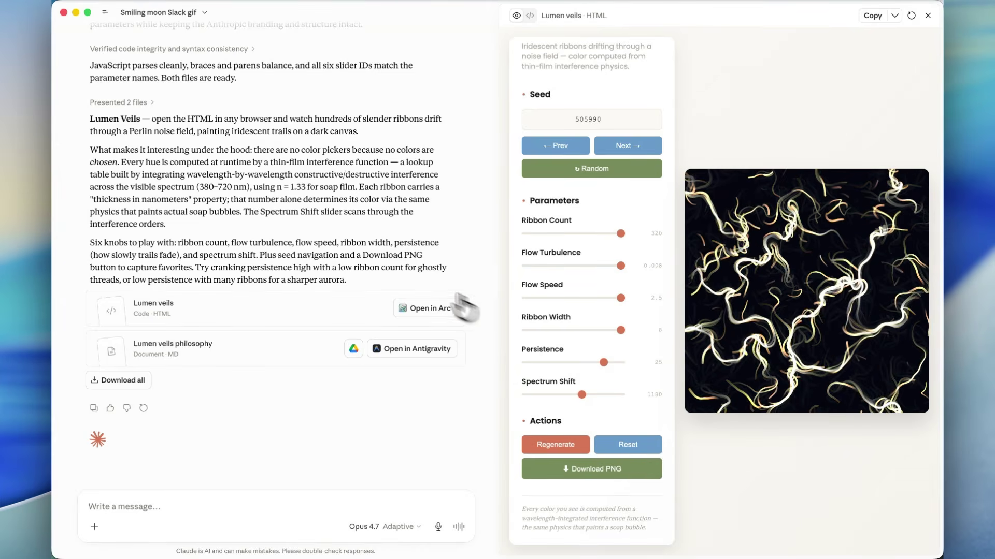
Look over the Lumen veils artwork once more and close its preview.
scroll(466, 269, "up", 10)
scroll(445, 261, "down", 10)
left_click(927, 15)
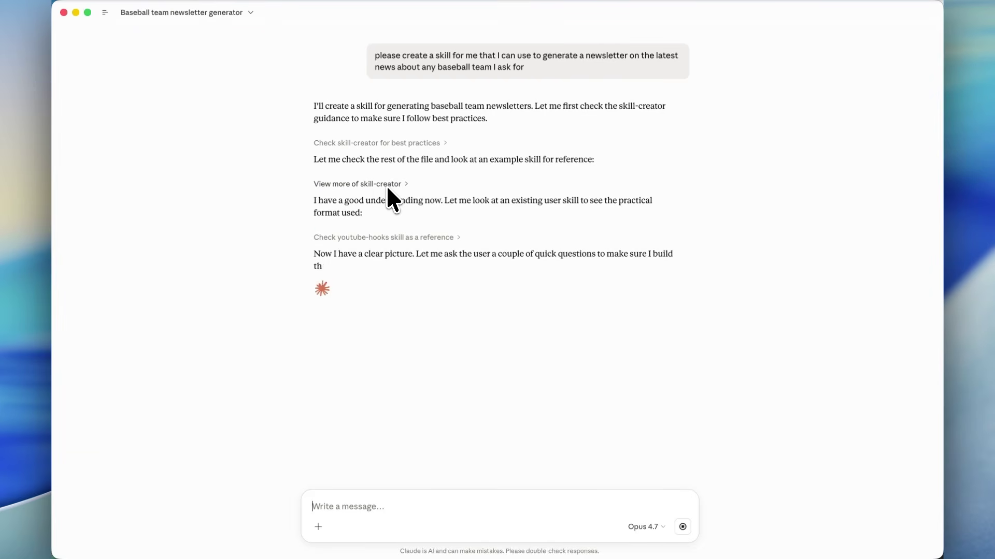
Inspect the details of the skill-creator best-practices check in the baseball newsletter chat.
left_click(405, 143)
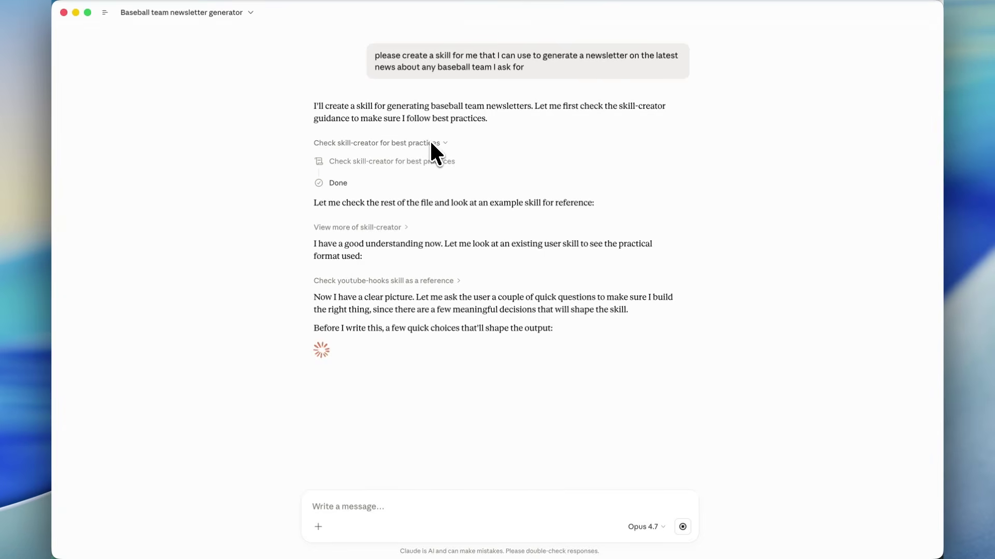
left_click(430, 142)
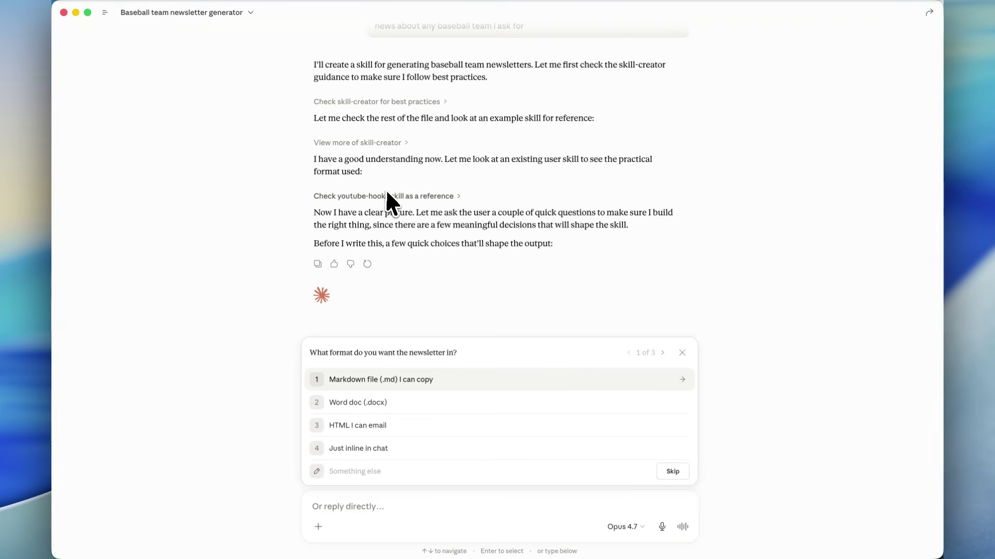
scroll(437, 218, "down", 2)
scroll(396, 229, "up", 3)
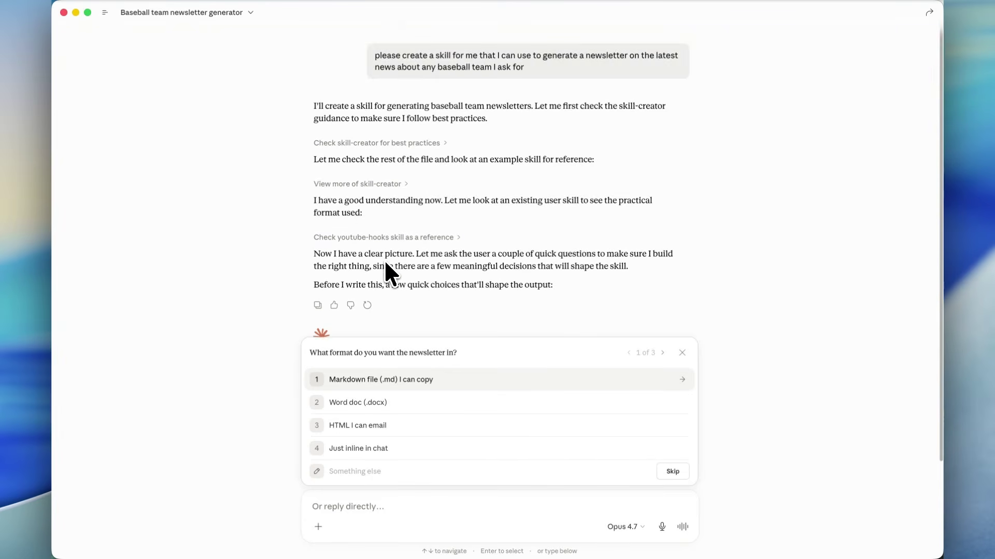
Choose a copyable Markdown file (.md) as the newsletter format.
key("Down")
key("Down")
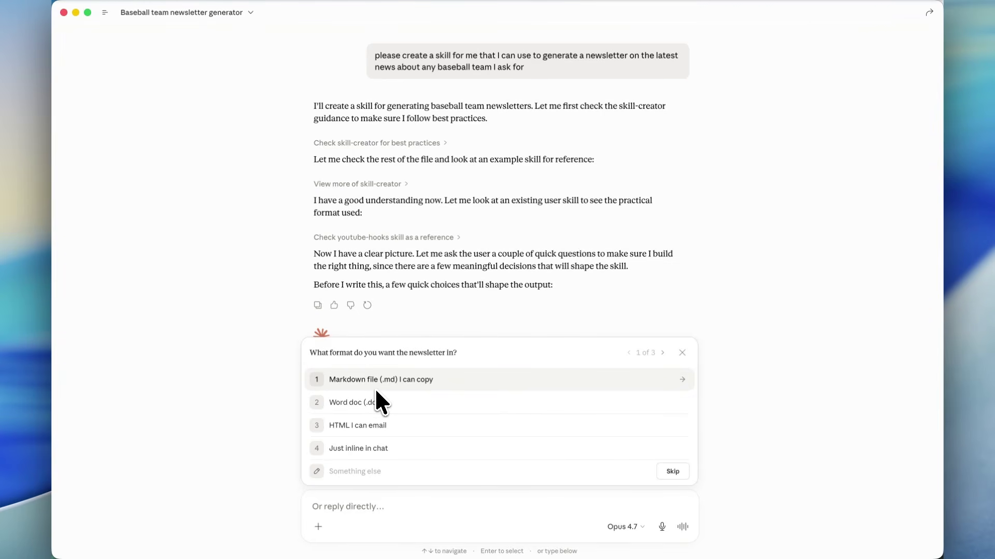
left_click(356, 388)
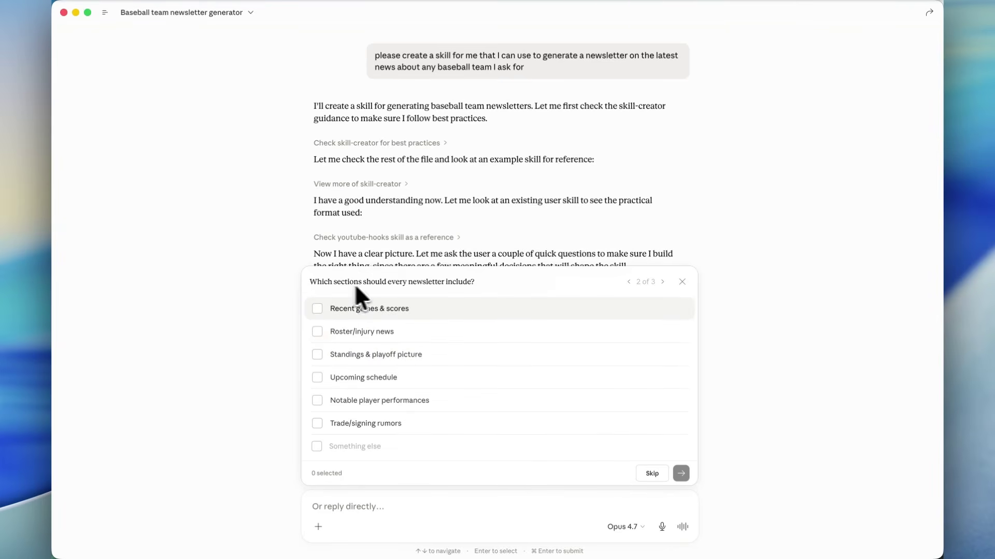
Include all six suggested sections, from recent games to trade/signing rumors, and choose the fun & casual fan voice as the tone.
left_click(317, 309)
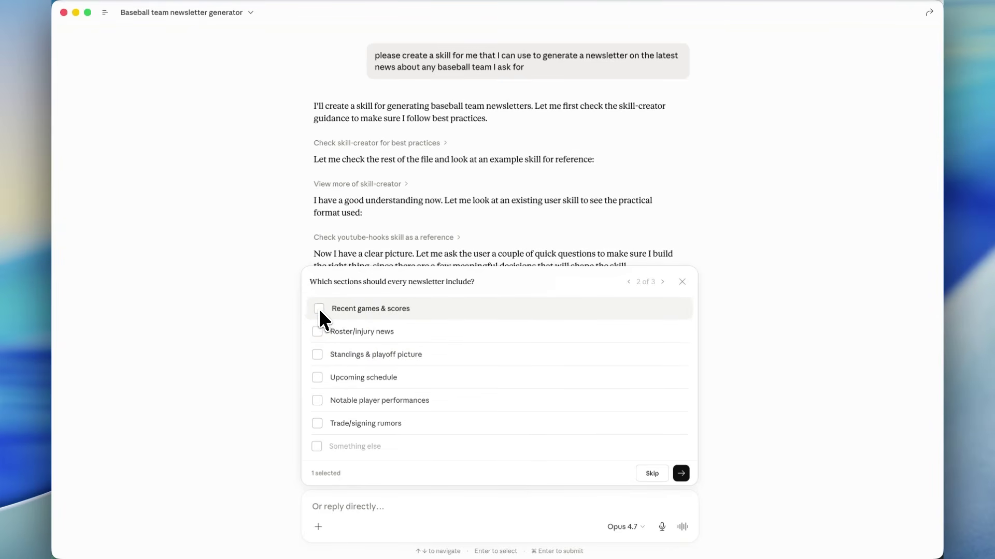
left_click(317, 332)
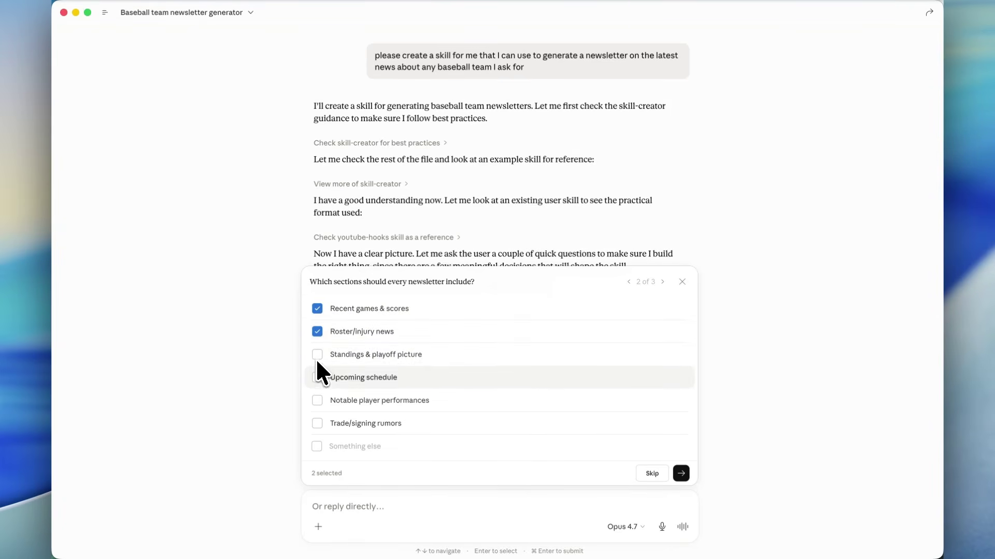
left_click(317, 354)
left_click(317, 378)
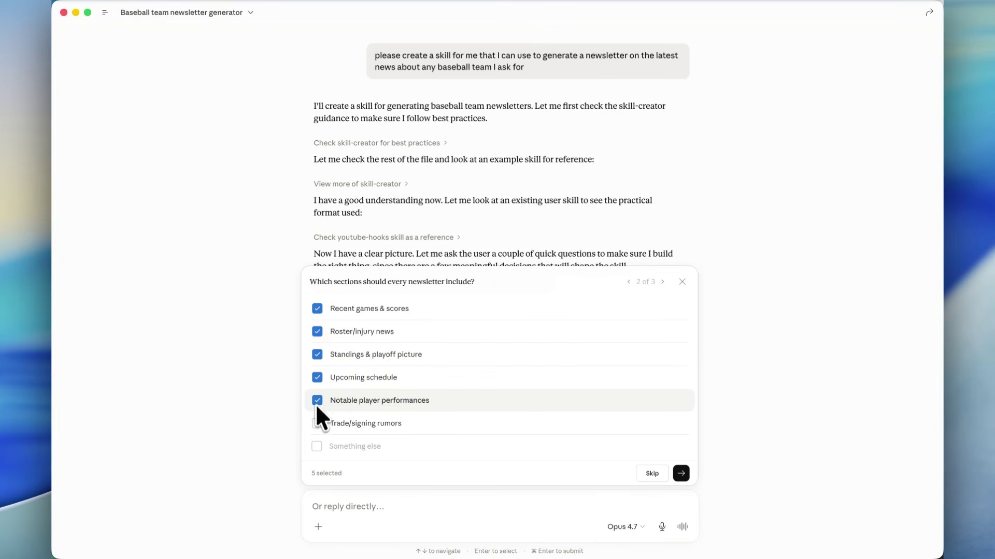
left_click(316, 423)
left_click(681, 473)
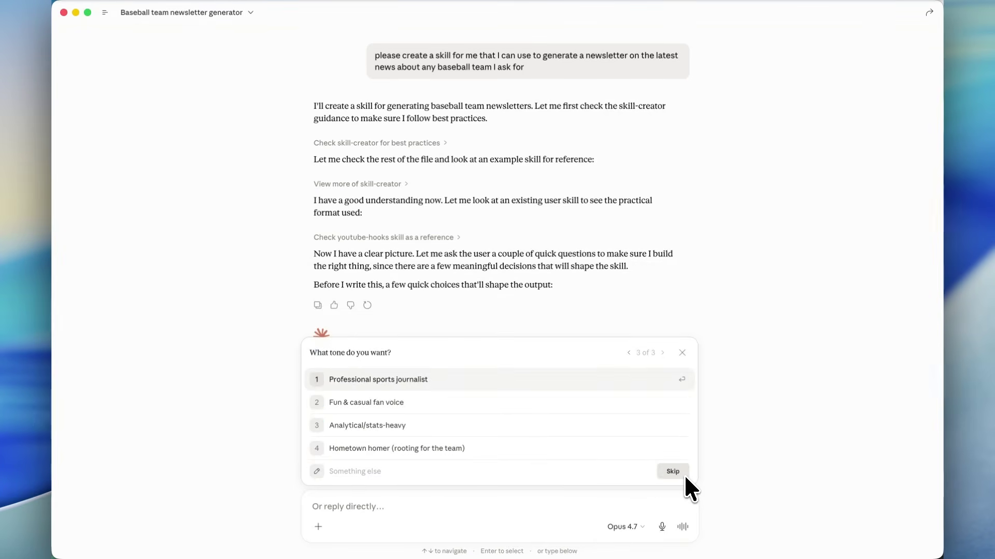
left_click(369, 402)
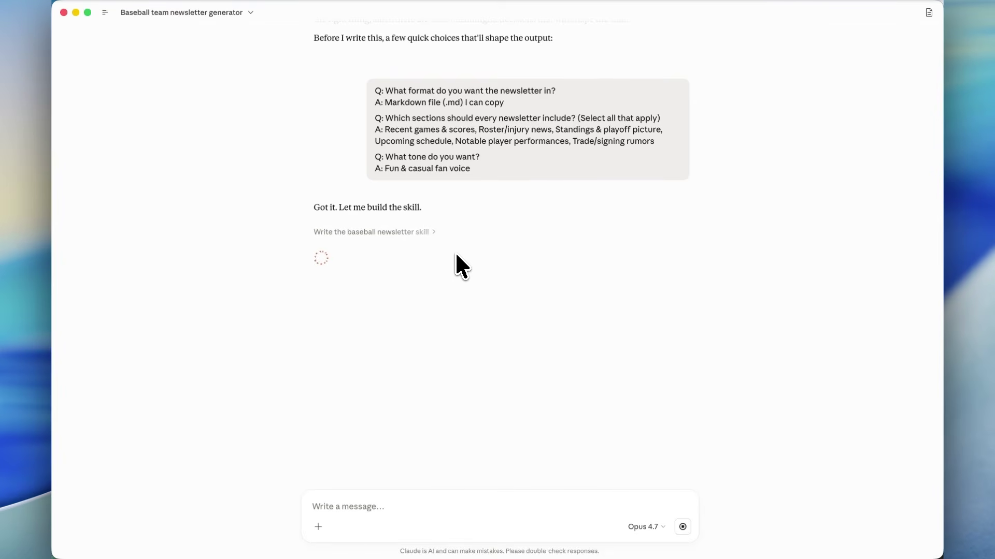
Look through the generated SKILL.md and the notes on how the newsletter skill works.
left_click(358, 232)
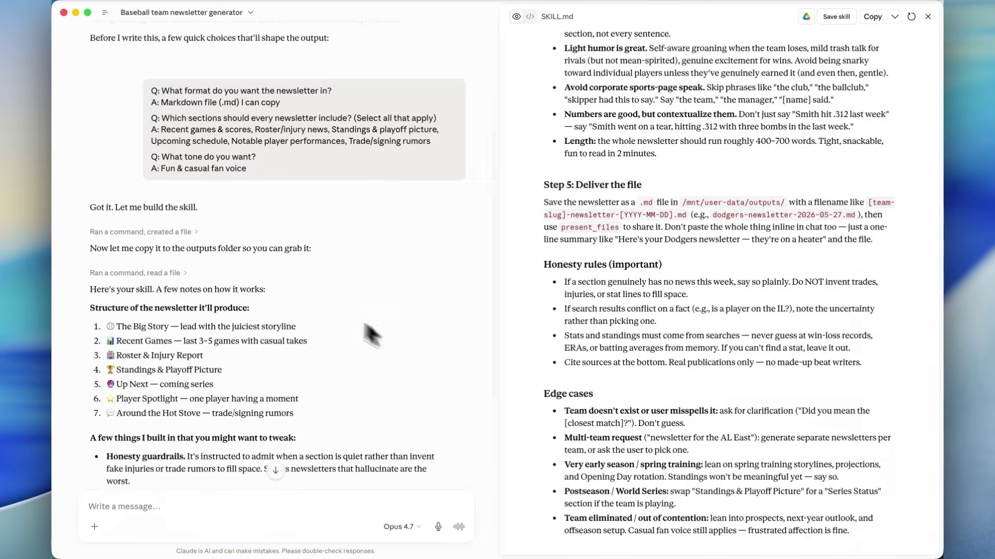
scroll(293, 294, "down", 5)
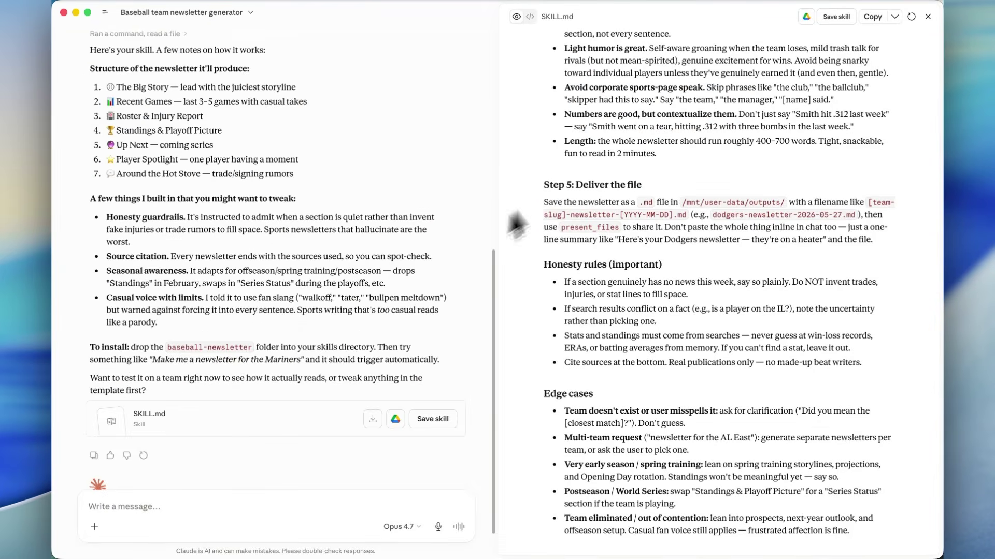
scroll(342, 290, "down", 1)
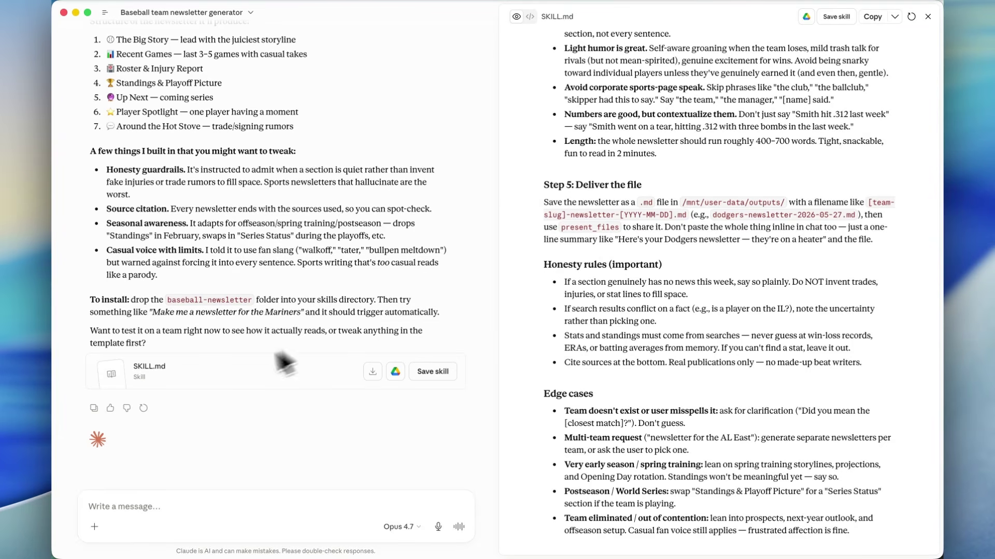
scroll(594, 223, "up", 15)
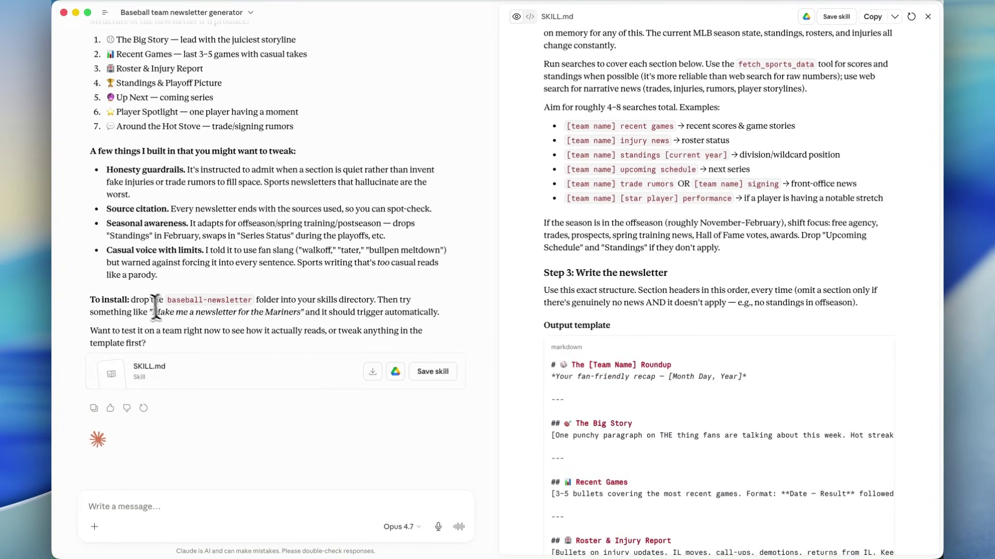
Read the installation note for the baseball-newsletter folder and save the generated skill.
left_click_drag(138, 300, 335, 300)
left_click(295, 324)
left_click_drag(286, 301, 366, 300)
left_click(389, 325)
left_click(423, 365)
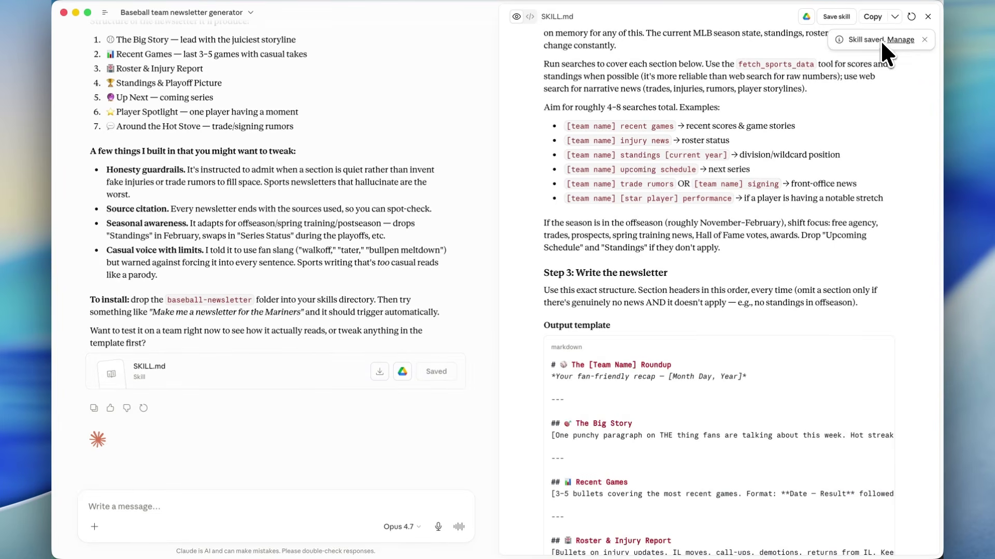
Review the skill's newsletter structure and the built-in rules suggested for tweaking.
scroll(253, 235, "up", 3)
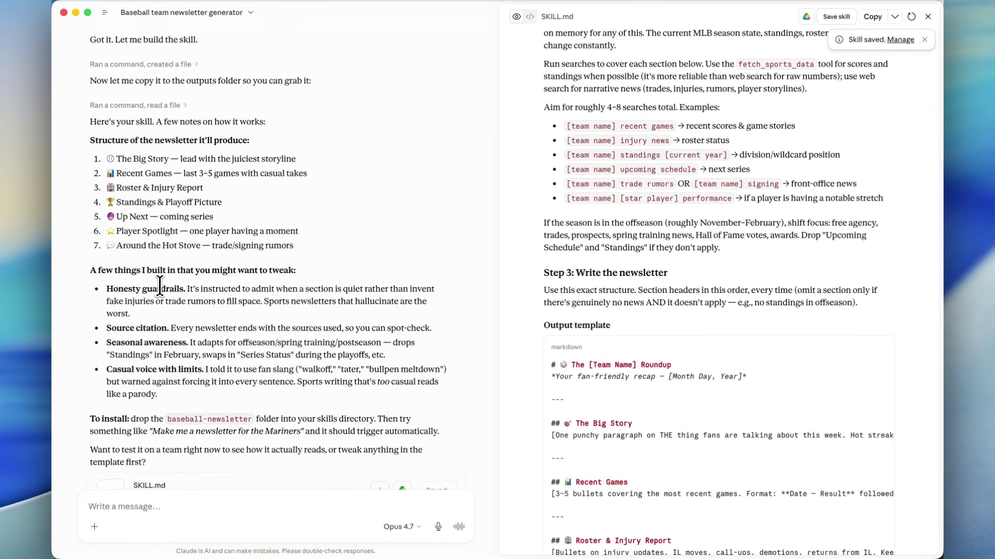
left_click_drag(161, 288, 213, 394)
left_click(213, 389)
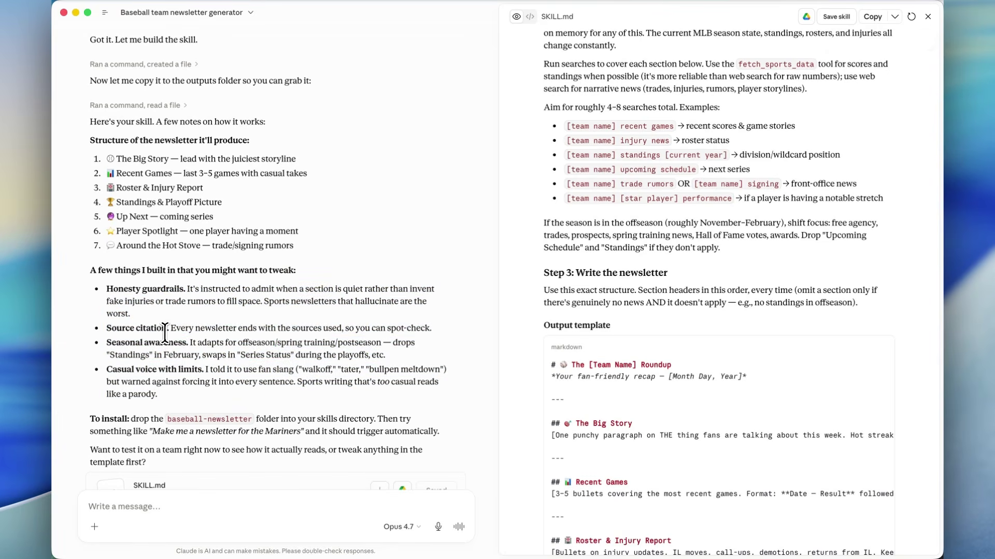
left_click_drag(168, 328, 212, 388)
left_click(212, 389)
left_click_drag(133, 158, 224, 247)
scroll(225, 247, "down", 2)
scroll(288, 240, "up", 10)
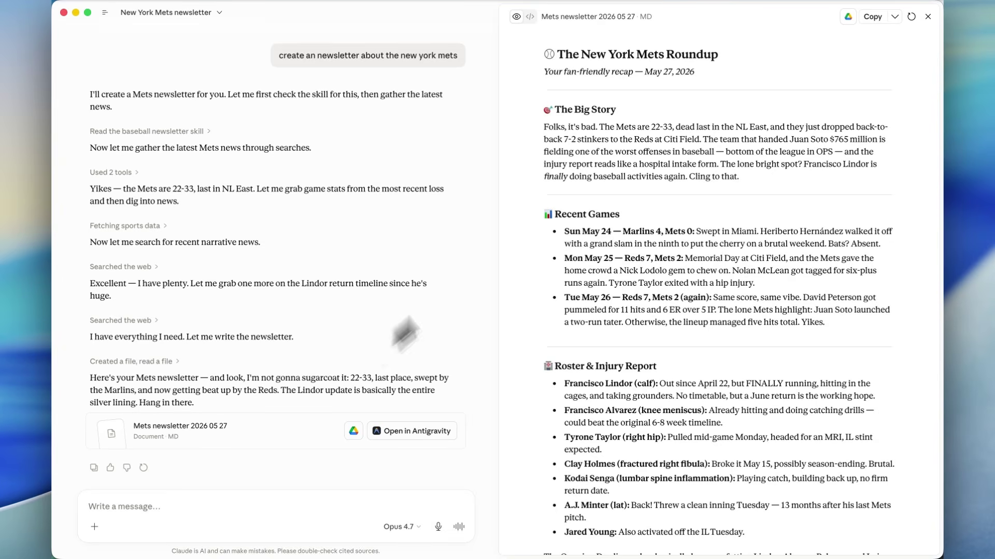
Review the generated New York Mets newsletter from start to end and copy its contents.
left_click_drag(555, 126, 664, 165)
scroll(663, 168, "down", 1)
scroll(663, 168, "down", 10)
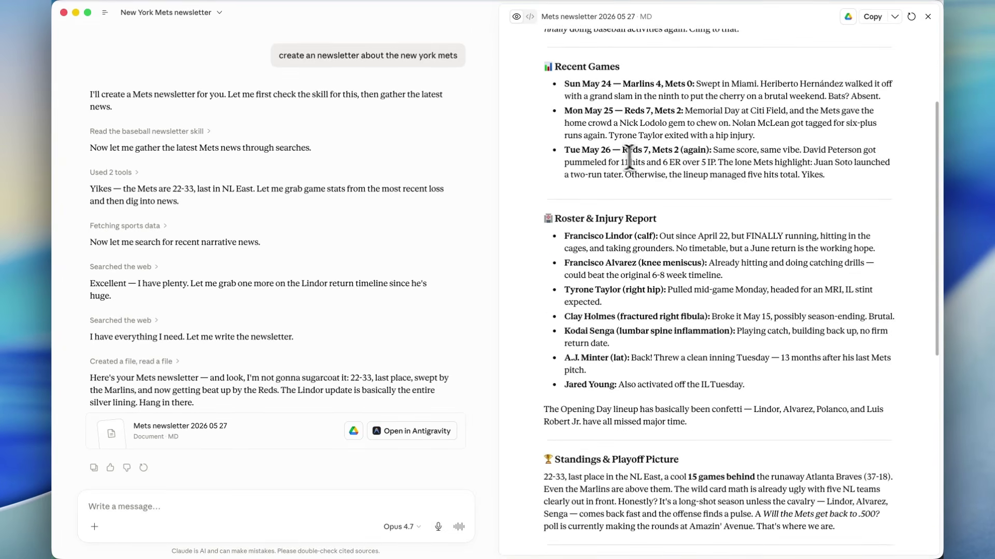
scroll(596, 254, "down", 1)
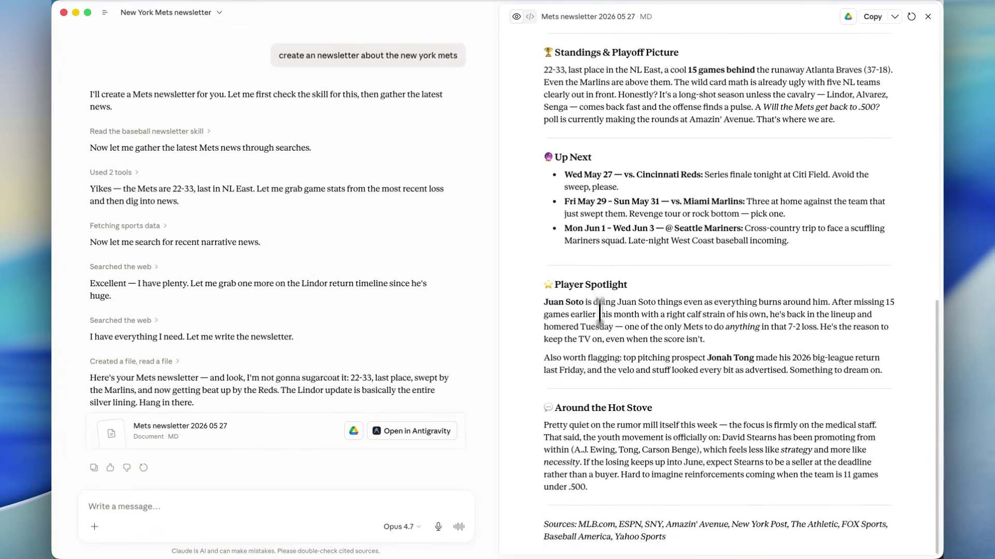
scroll(664, 259, "up", 12)
left_click(873, 16)
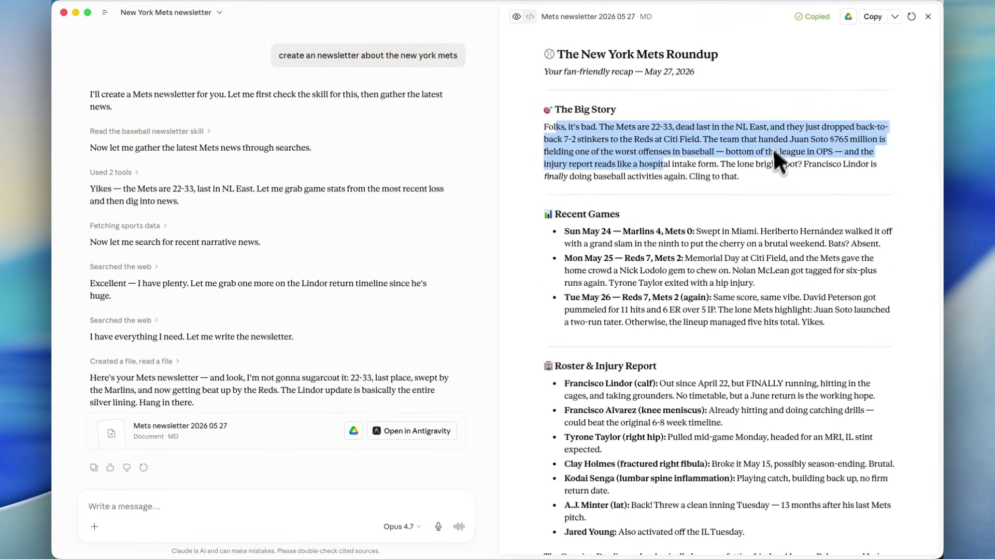
Send Claude the follow-up request "i don't want emojis in the email. update the skill".
scroll(644, 253, "down", 10)
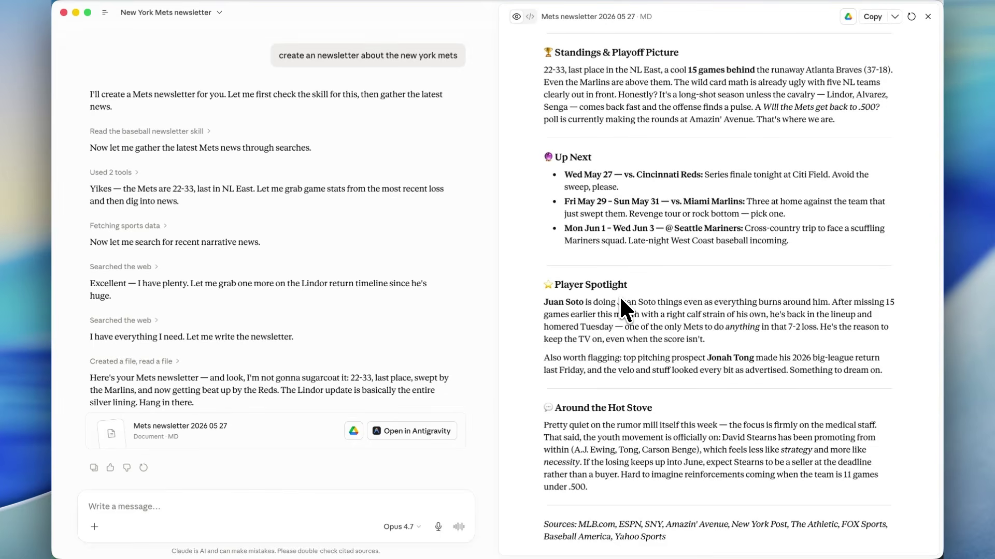
scroll(619, 295, "up", 10)
left_click(259, 505)
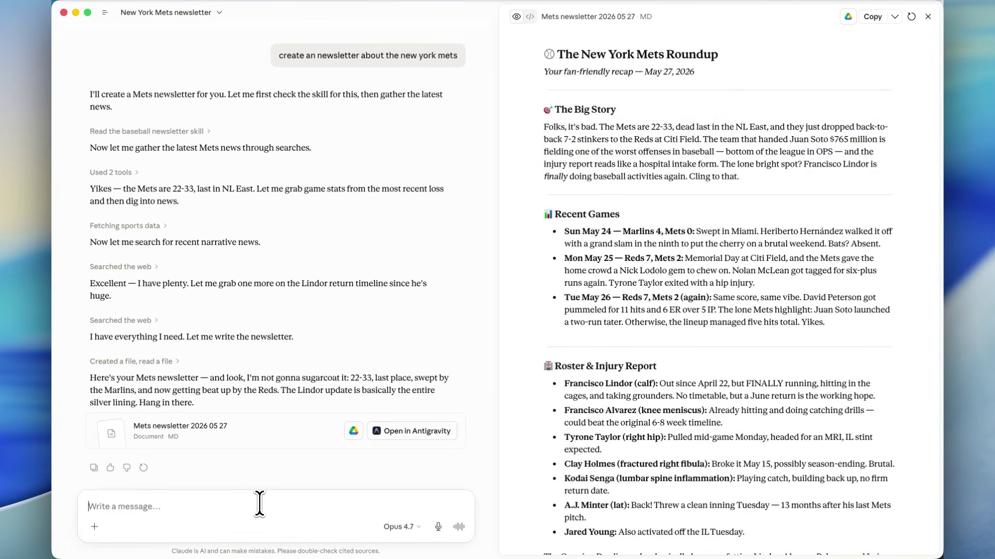
type("il. up")
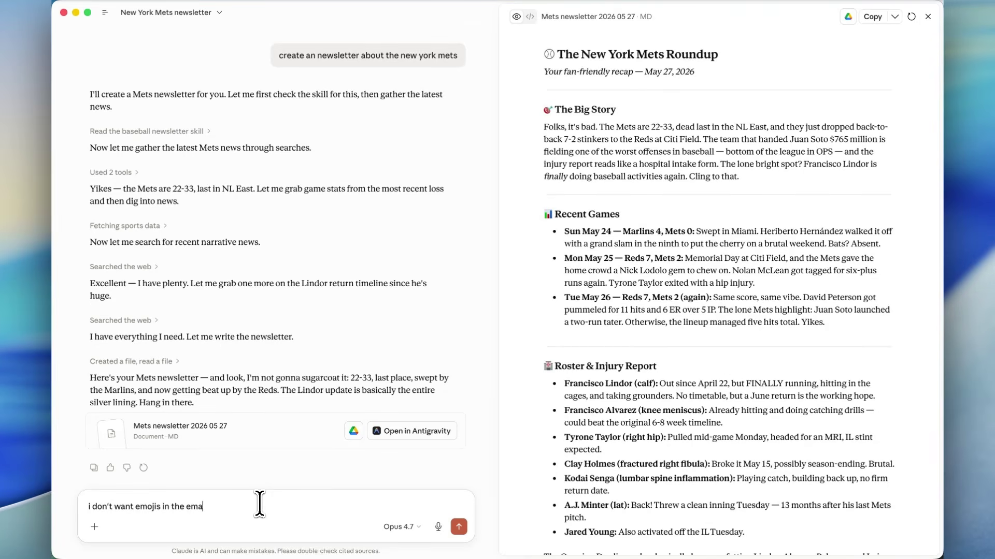
type("date the skill")
key("Return")
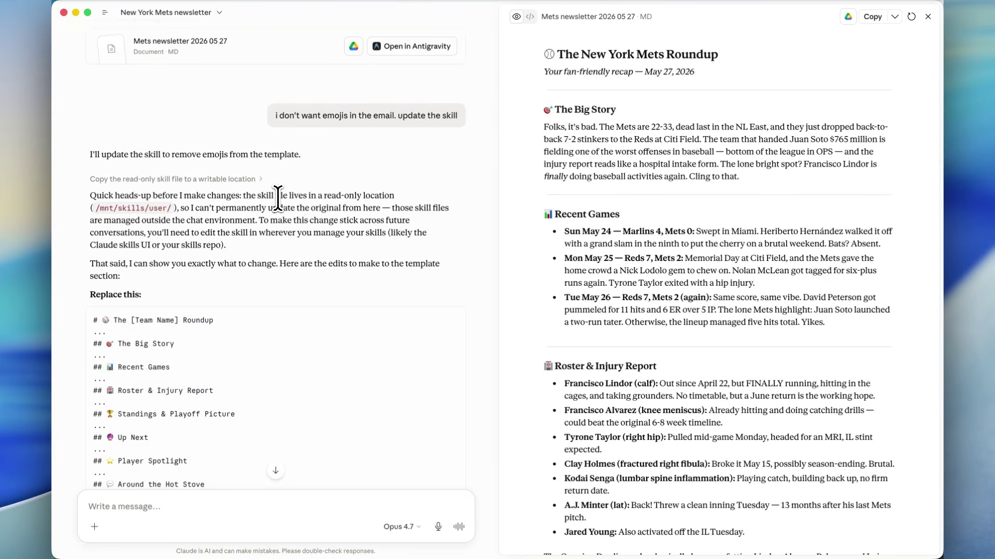
Examine Claude's reply about updating the skill file, comparing the current template headings with the suggested emoji-free replacement.
left_click_drag(258, 197, 250, 233)
scroll(283, 237, "down", 10)
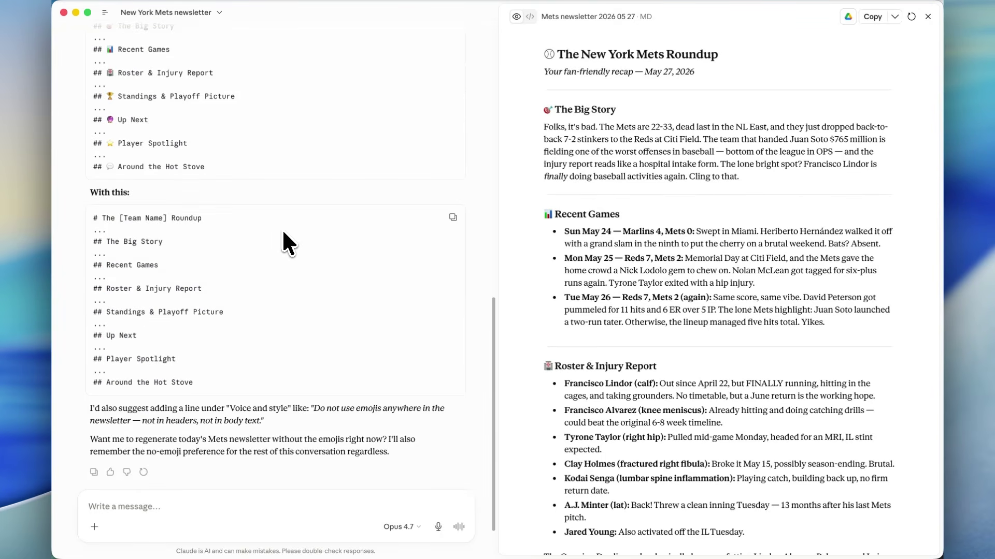
scroll(303, 246, "up", 8)
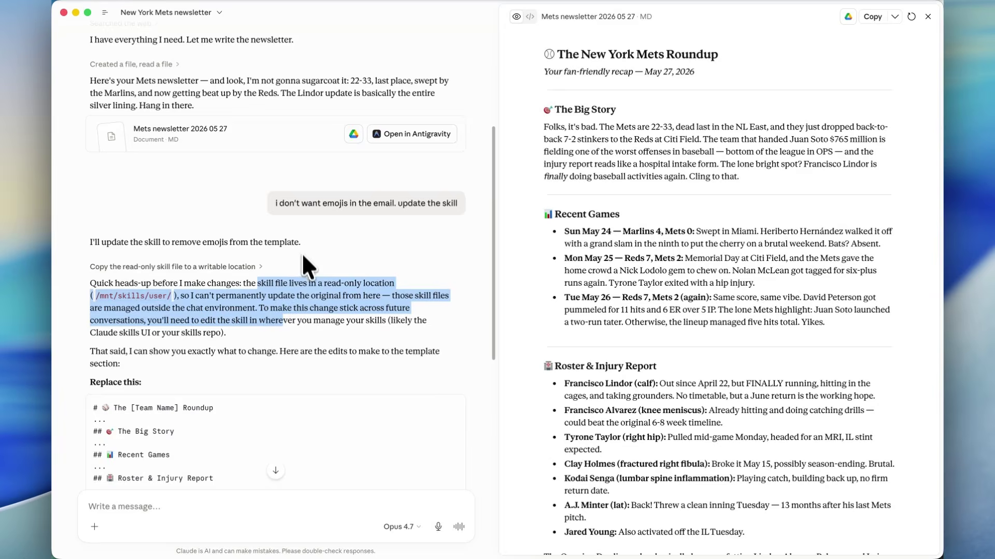
scroll(280, 218, "down", 5)
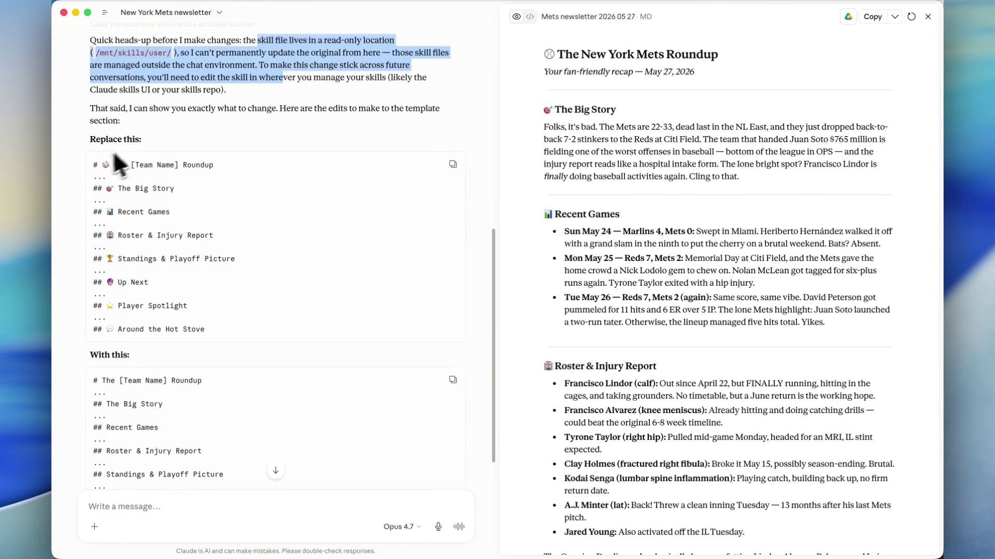
left_click_drag(114, 154, 259, 311)
scroll(259, 311, "down", 3)
left_click_drag(91, 216, 233, 389)
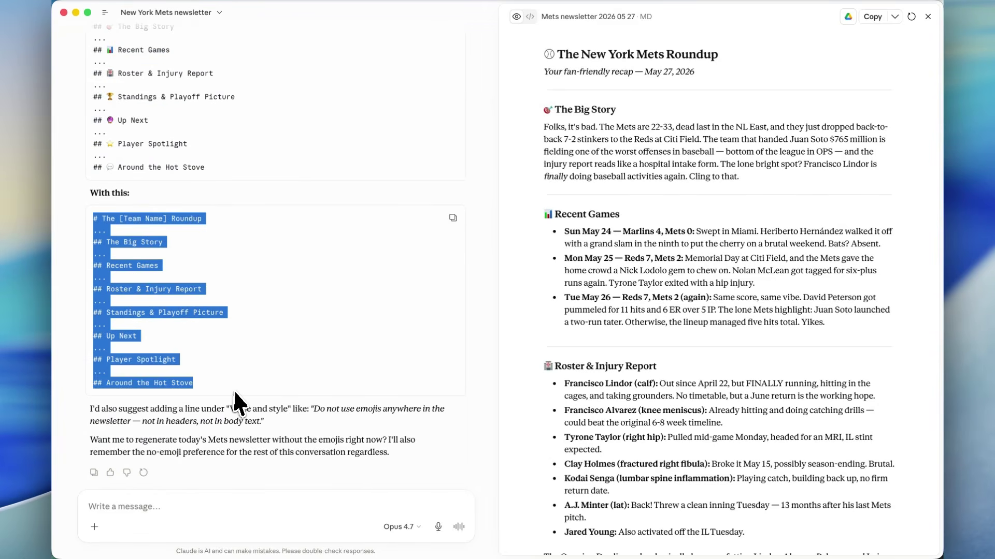
left_click(234, 389)
scroll(297, 285, "up", 15)
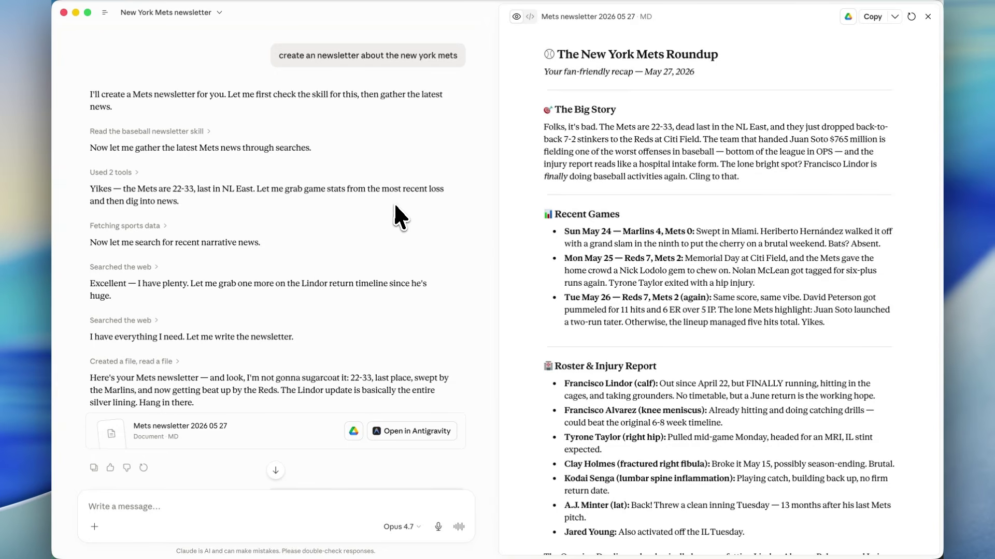
scroll(198, 210, "down", 15)
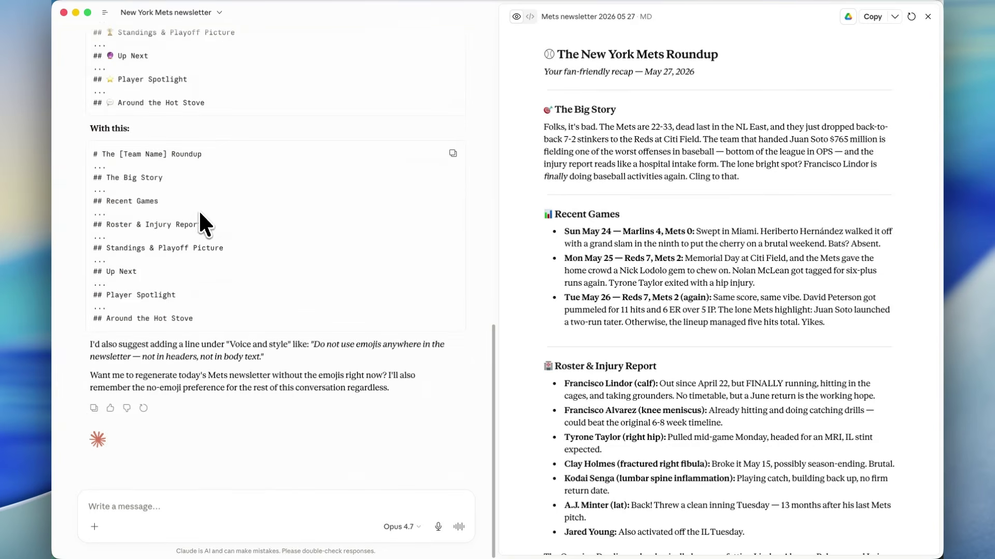
scroll(199, 210, "up", 5)
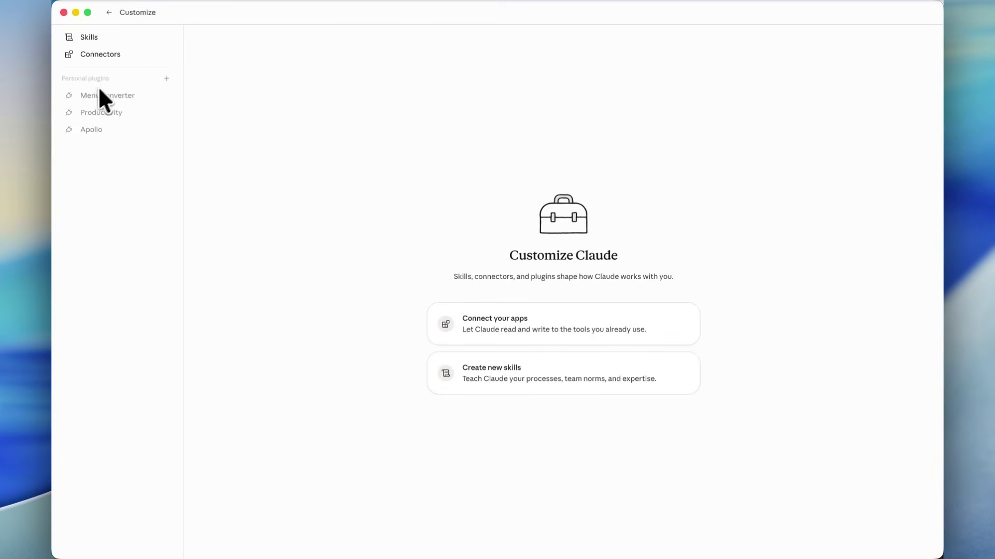
Open the baseball-newsletter skill's options and start editing it with Claude, reviewing the prefilled skill-creator request.
left_click(106, 38)
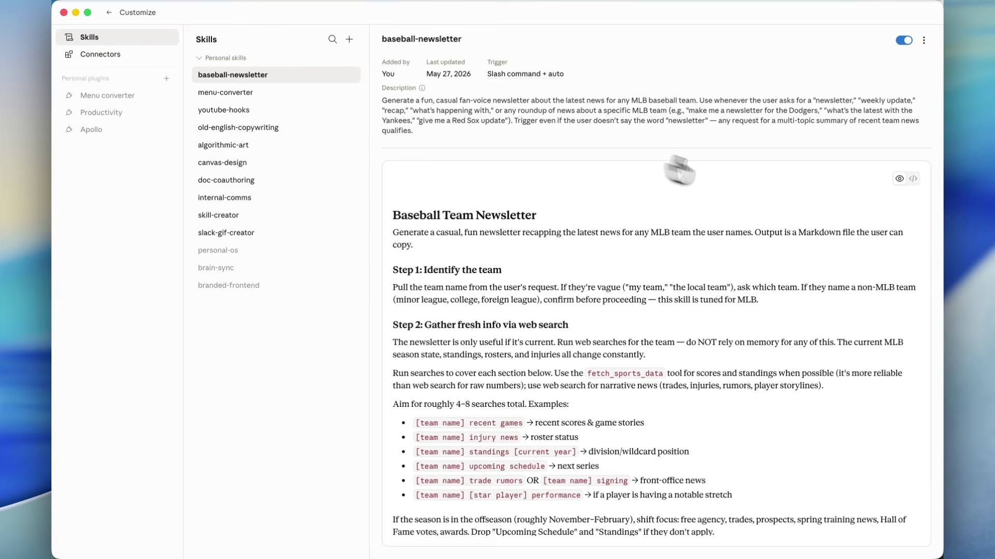
left_click(922, 41)
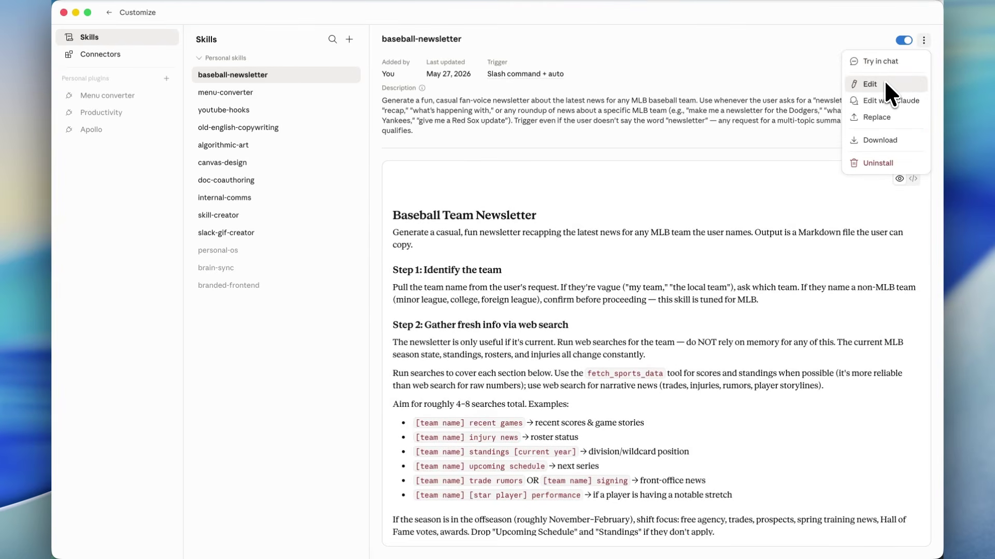
left_click(700, 68)
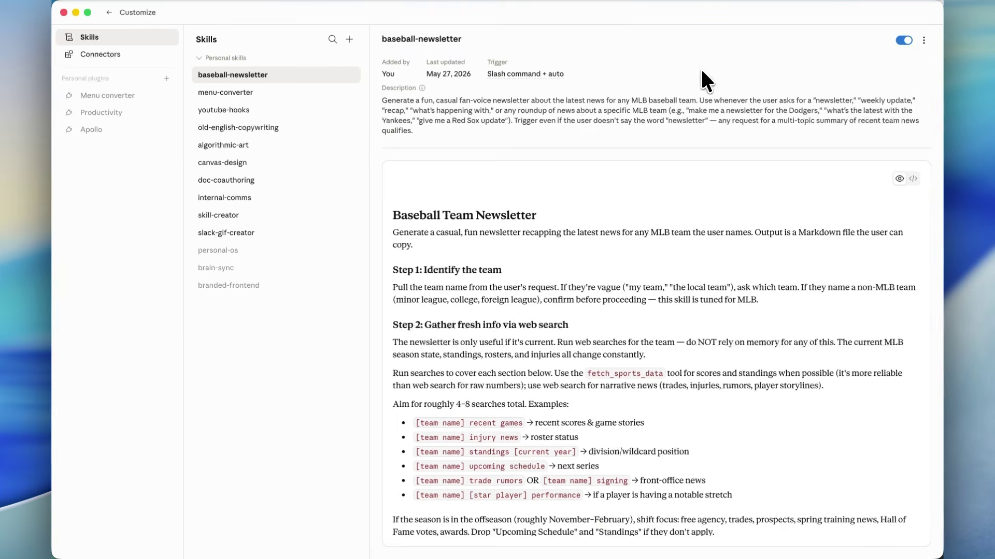
left_click(922, 40)
left_click(901, 101)
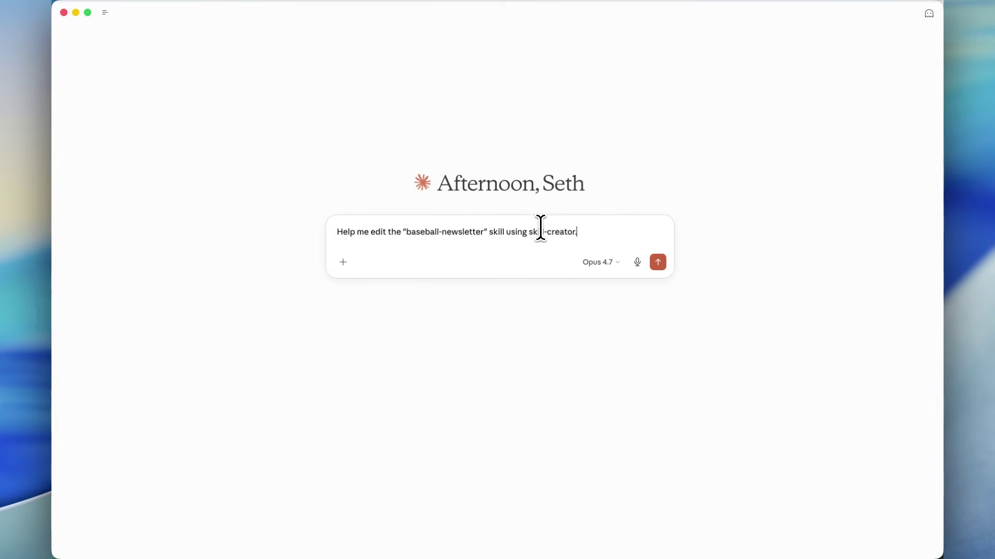
left_click_drag(488, 232, 582, 231)
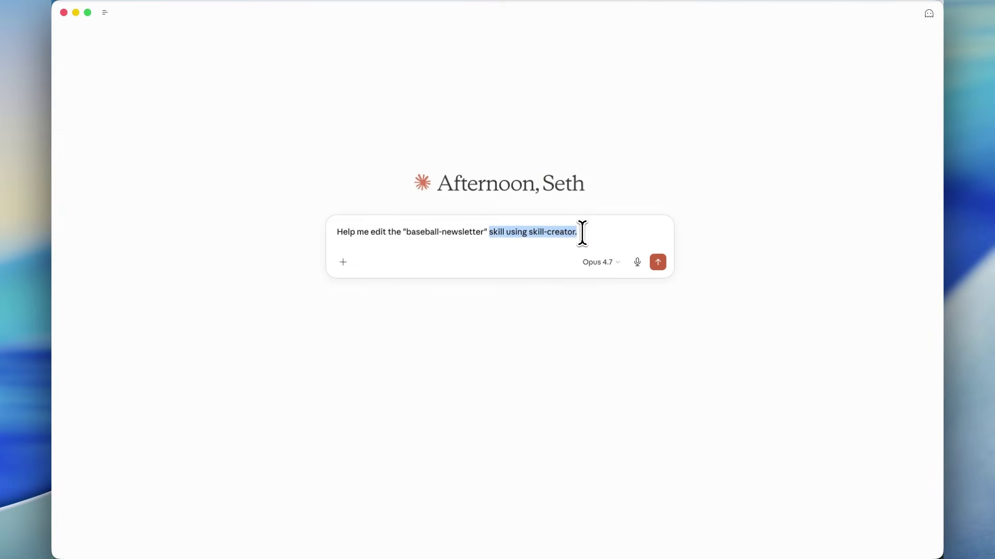
left_click(596, 231)
key("shift+Return")
key("super+v")
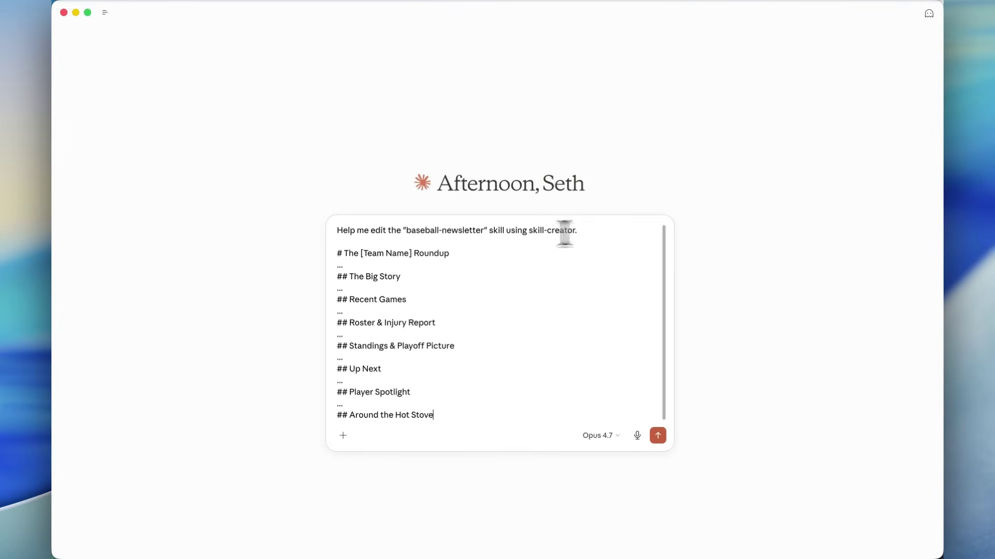
key("super+z")
key("super+z")
Send the edit request with "update so it says not to use emojis" added and replace the existing baseball-newsletter skill with the updated version.
key("shift+Return")
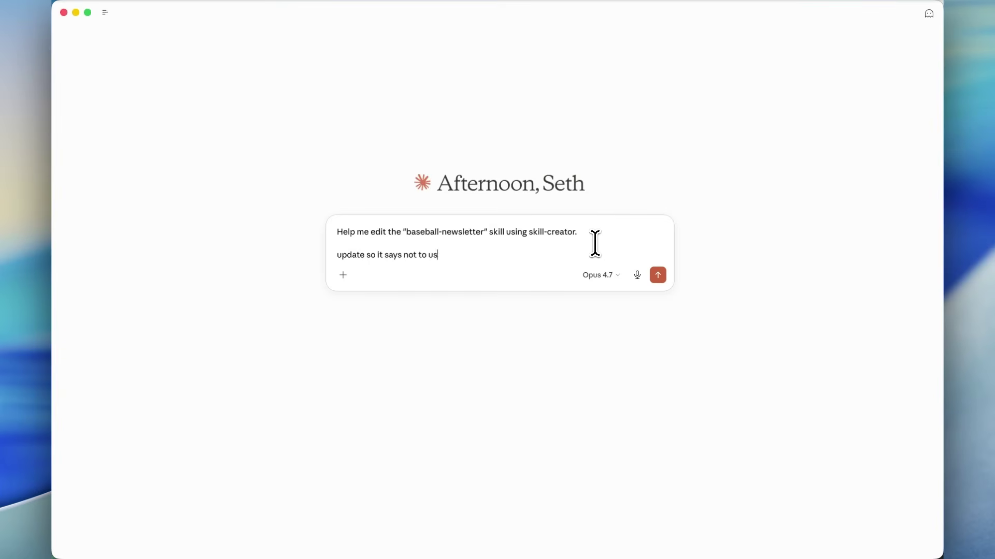
type("update so it says not to use emojis")
key("Return")
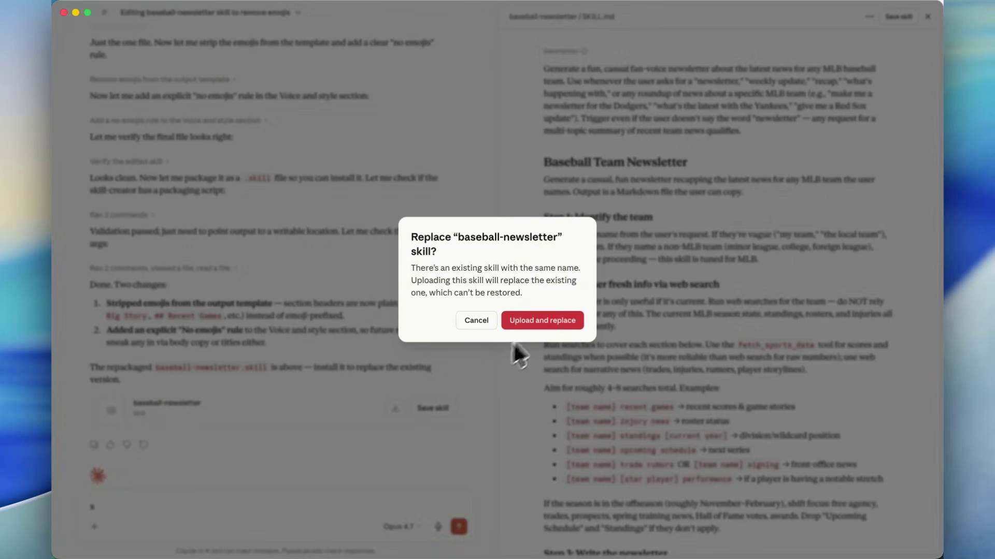
left_click(539, 321)
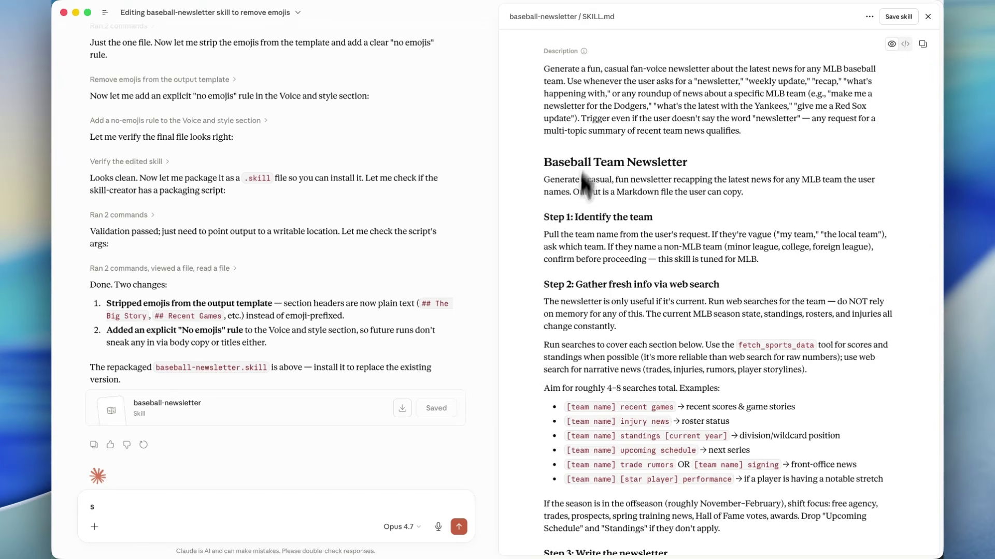
left_click(926, 18)
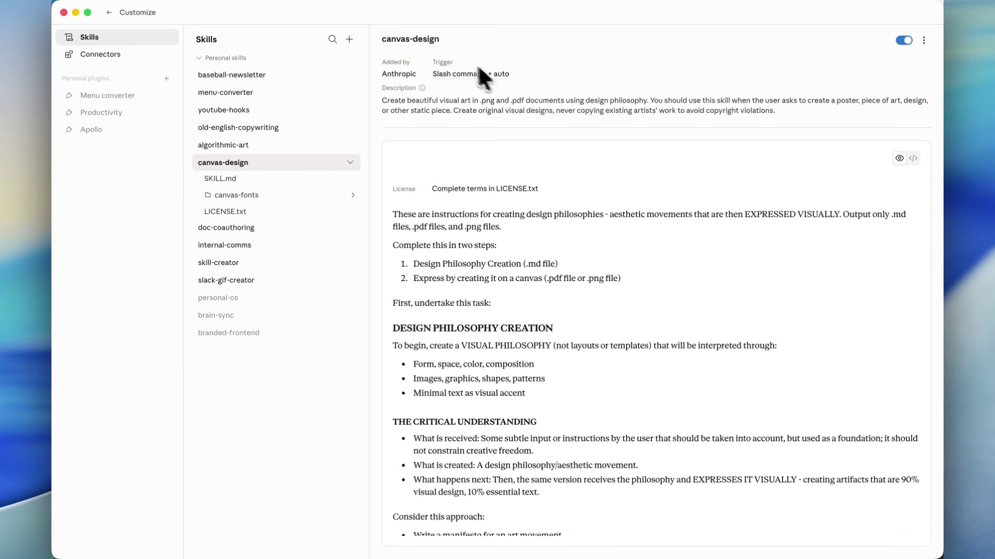
Examine the canvas-design skill's SKILL.md instructions down to the Final Step section, and the files in its canvas-fonts folder.
scroll(455, 182, "down", 2)
scroll(455, 187, "up", 1)
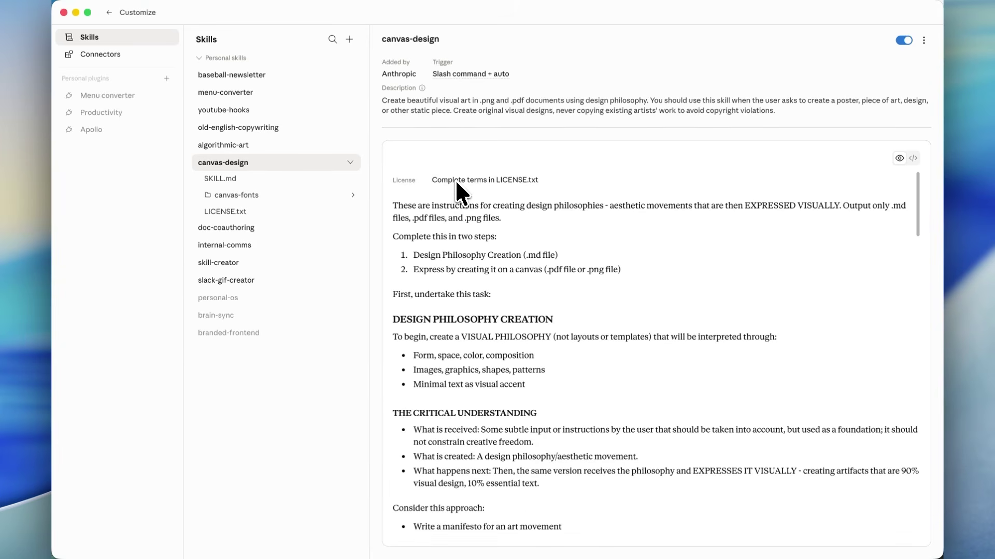
left_click(232, 179)
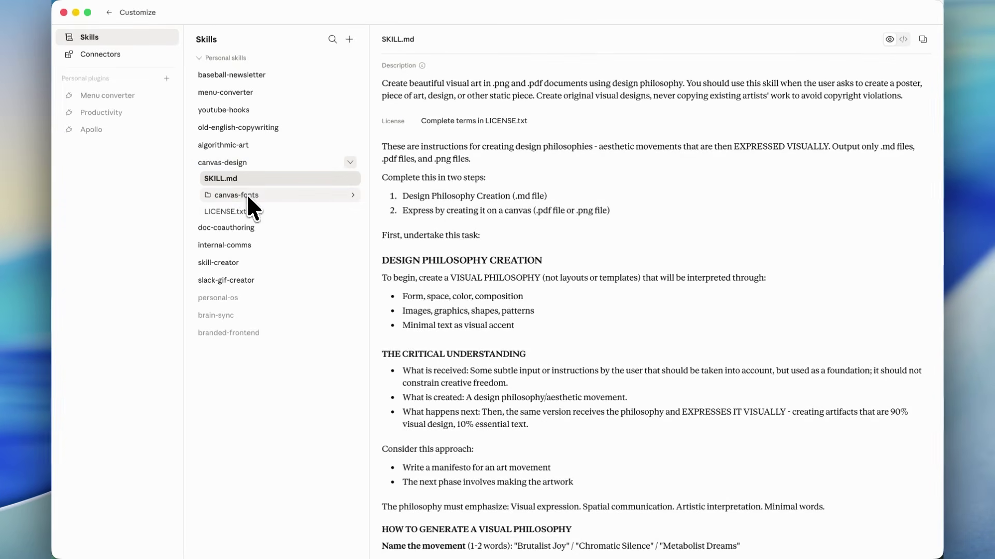
left_click(247, 194)
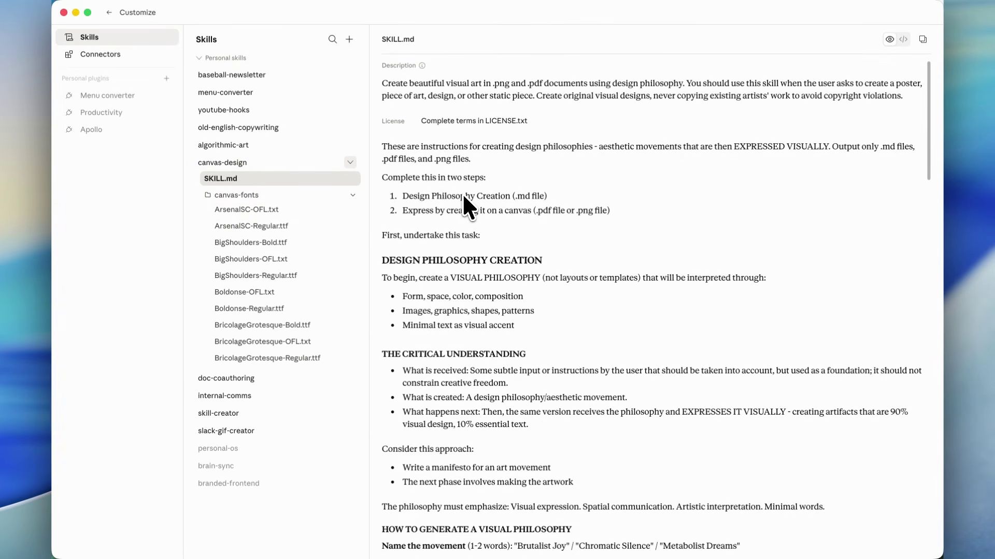
scroll(463, 196, "down", 8)
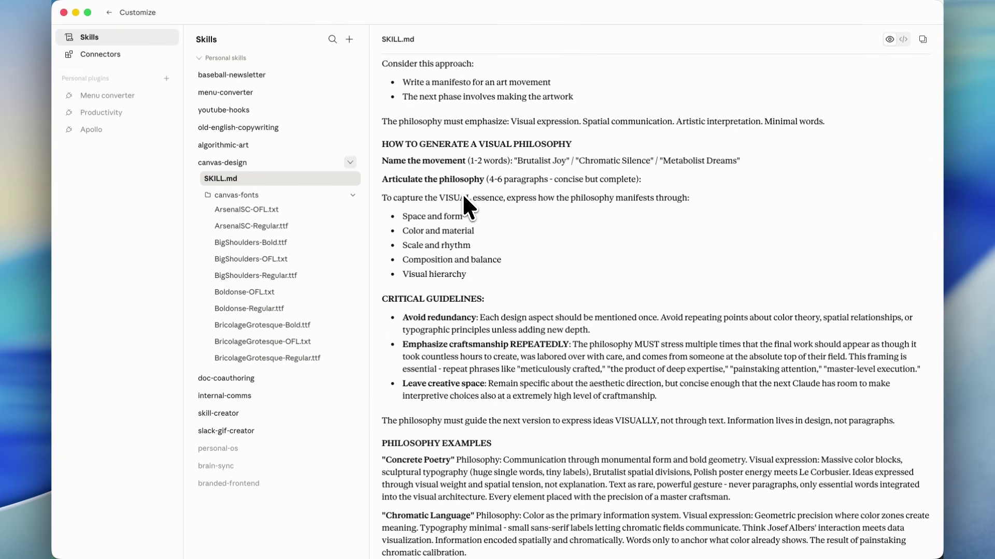
scroll(463, 197, "down", 20)
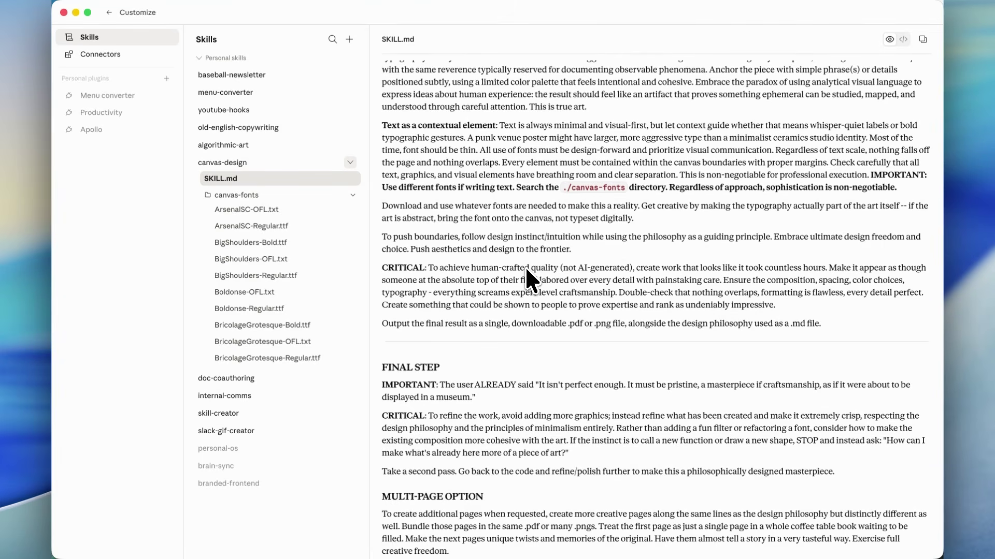
triple_click(400, 370)
left_click_drag(444, 384, 681, 387)
left_click(681, 387)
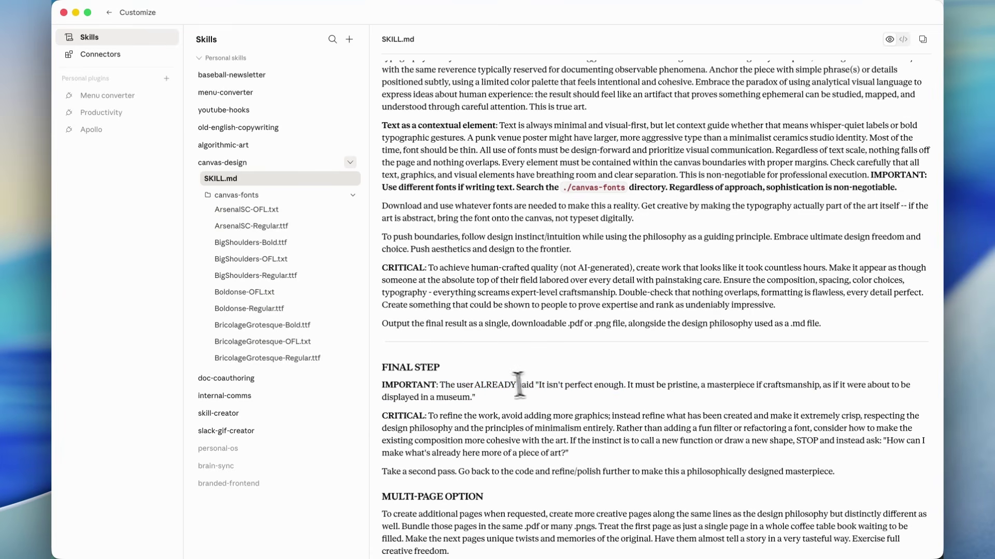
triple_click(397, 390)
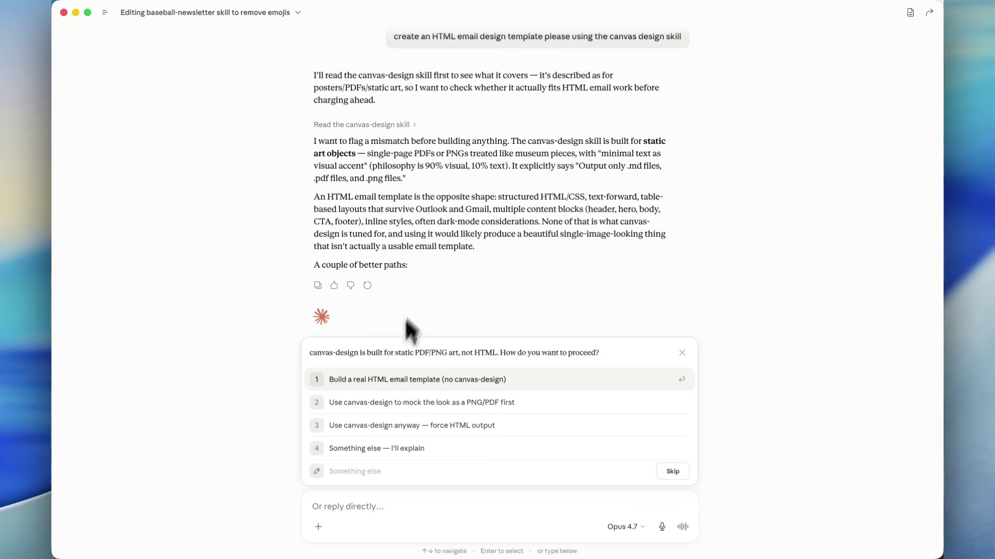
Answer Claude's questions with a canvas-design PNG/PDF mockup first, Newsletter / editorial purpose and Minimal & editorial (Apple/NYT-leaning) aesthetic.
left_click(386, 406)
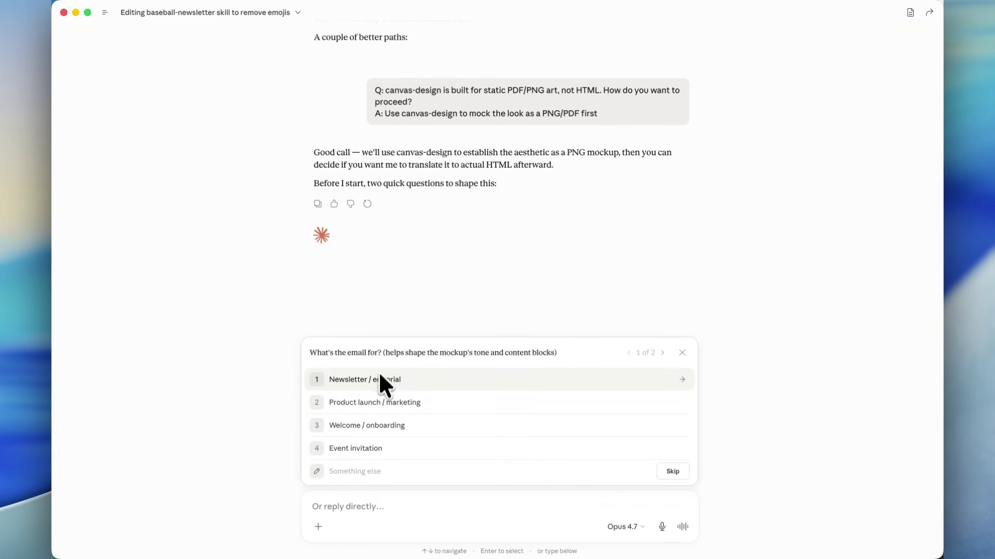
left_click(378, 381)
left_click(403, 381)
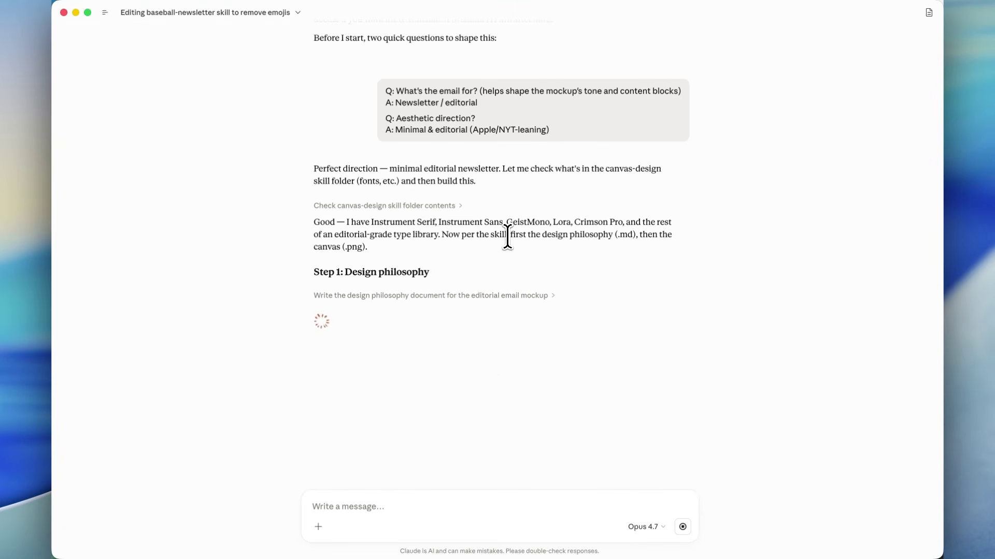
left_click_drag(507, 237, 637, 249)
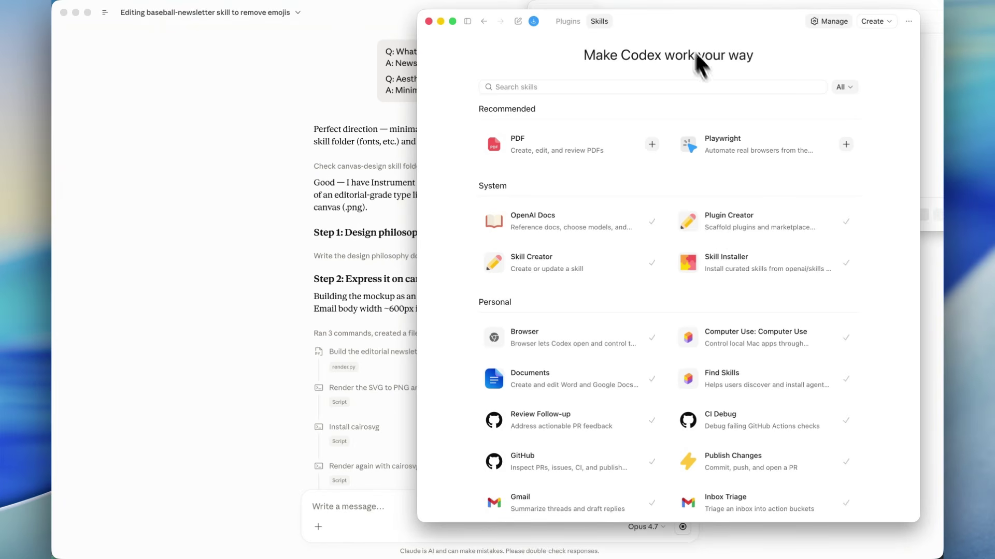
Switch to Codex's skills page and start a new skill to inspect the prefilled Skill Creator prompt.
left_click_drag(673, 26, 676, 39)
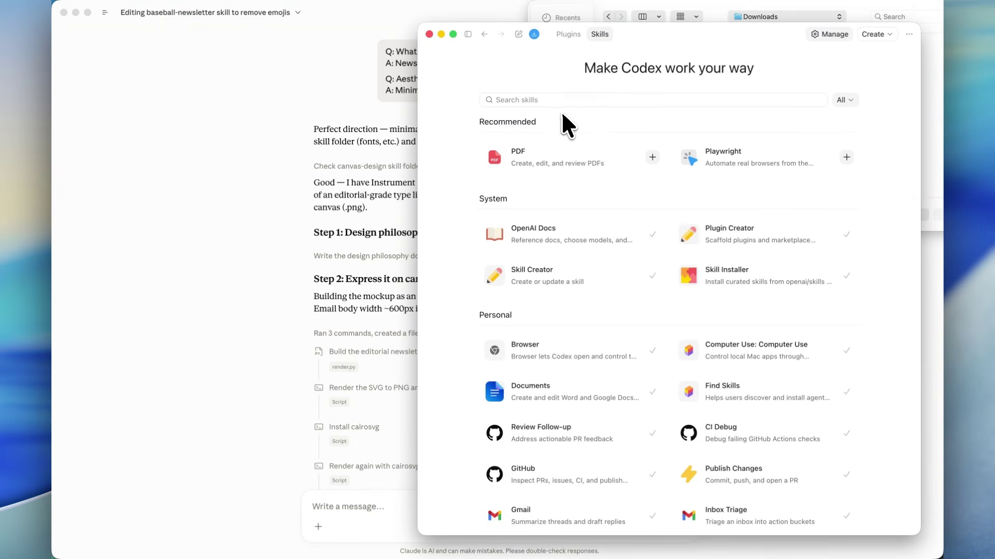
left_click(881, 33)
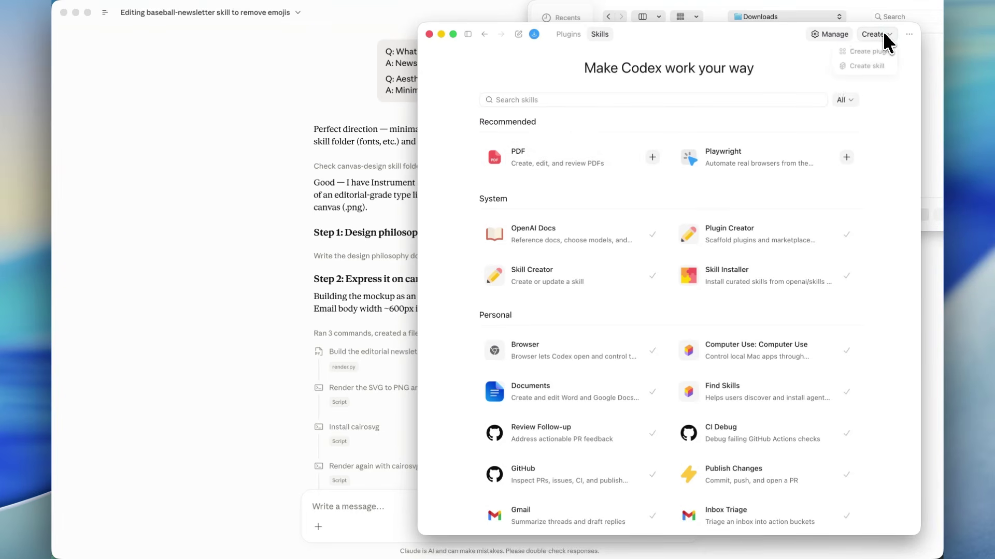
left_click(875, 62)
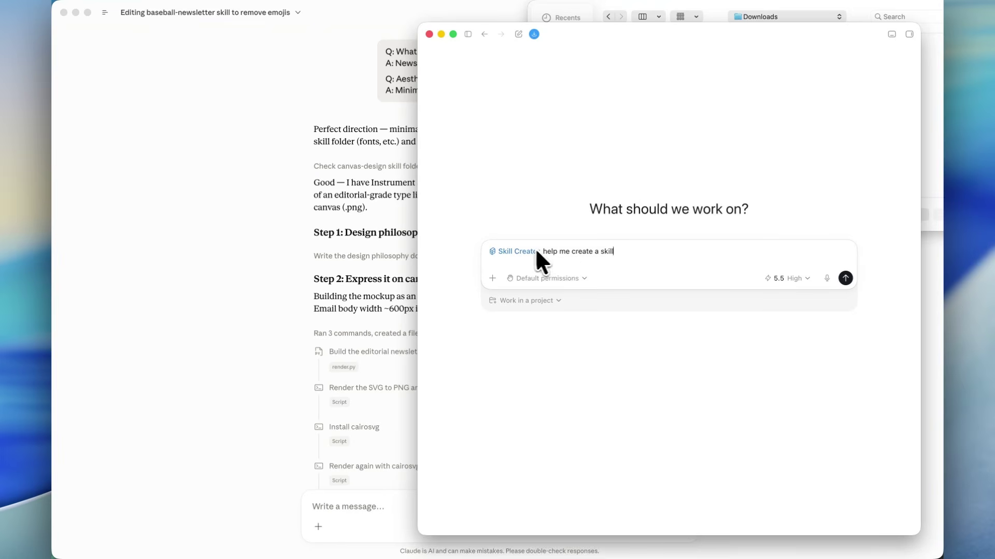
left_click_drag(622, 251, 469, 251)
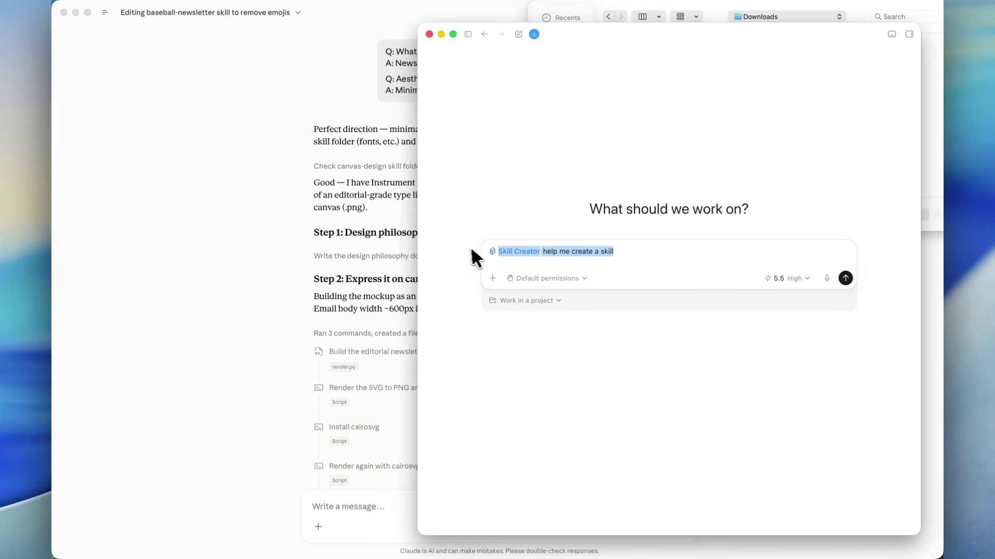
left_click(555, 251)
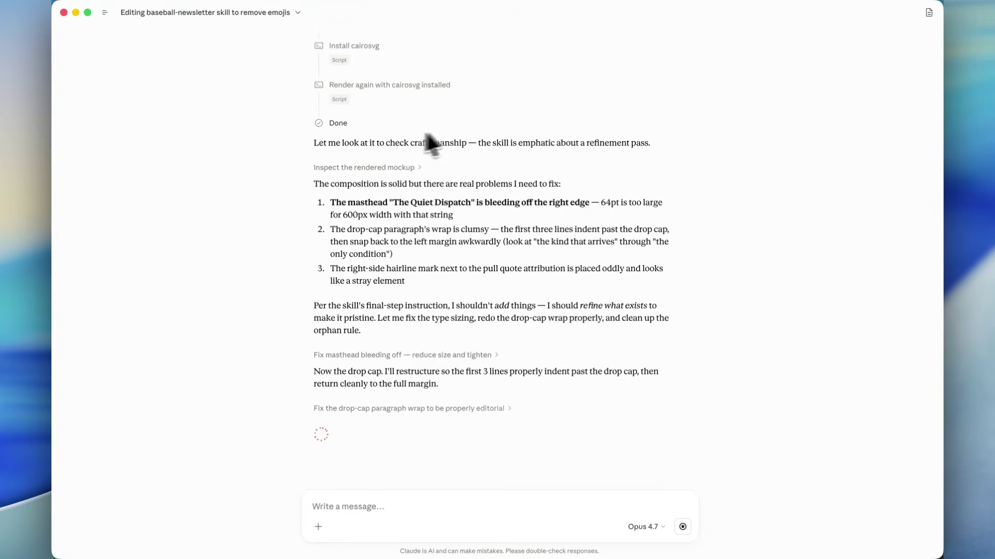
Read Claude's craftsmanship check of the rendered email mockup, including its list of problems to fix.
left_click_drag(516, 146, 631, 147)
left_click(631, 147)
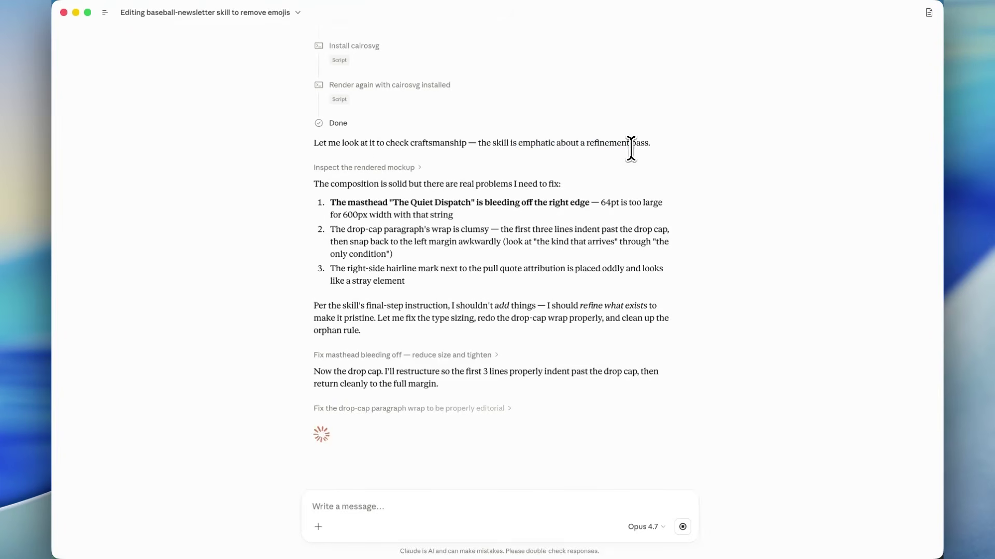
left_click_drag(313, 144, 453, 144)
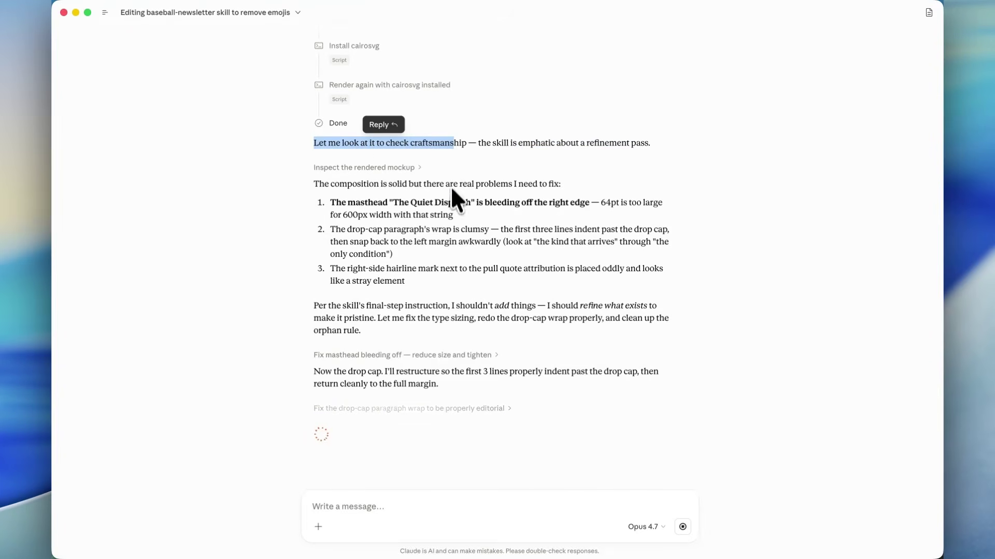
left_click(452, 190)
left_click_drag(339, 184, 576, 186)
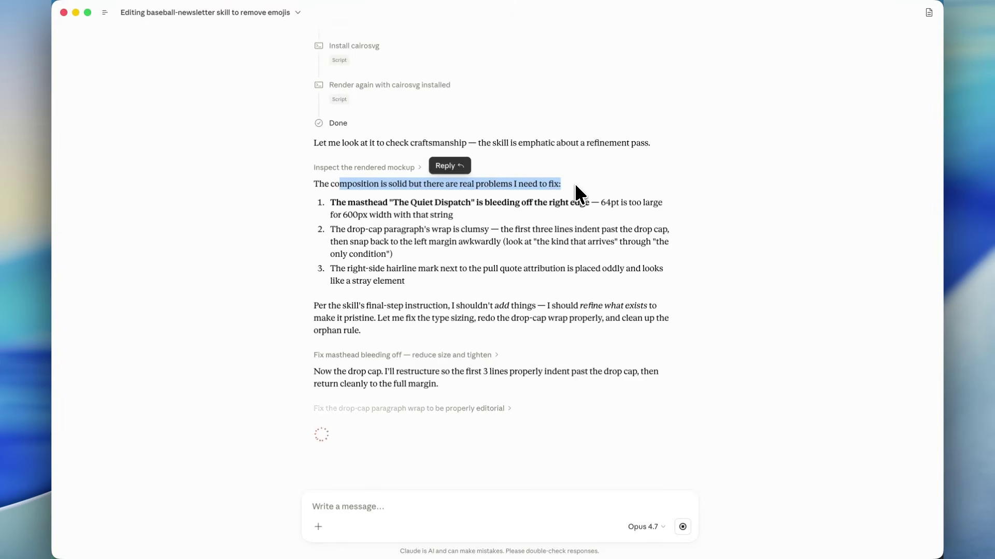
left_click(575, 185)
left_click_drag(329, 203, 575, 210)
left_click(575, 210)
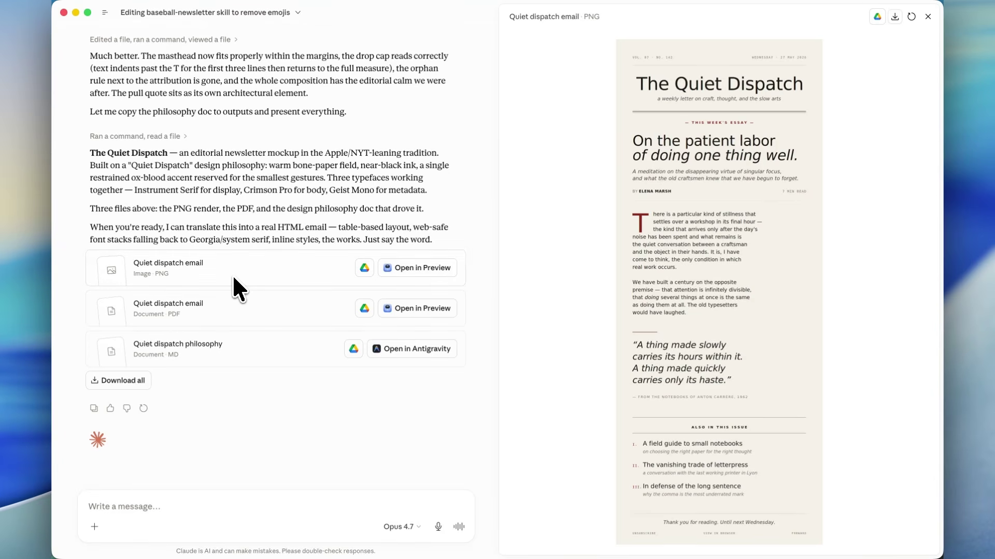
Review the Quiet dispatch email PDF from start to end and return to the PNG version.
left_click(233, 310)
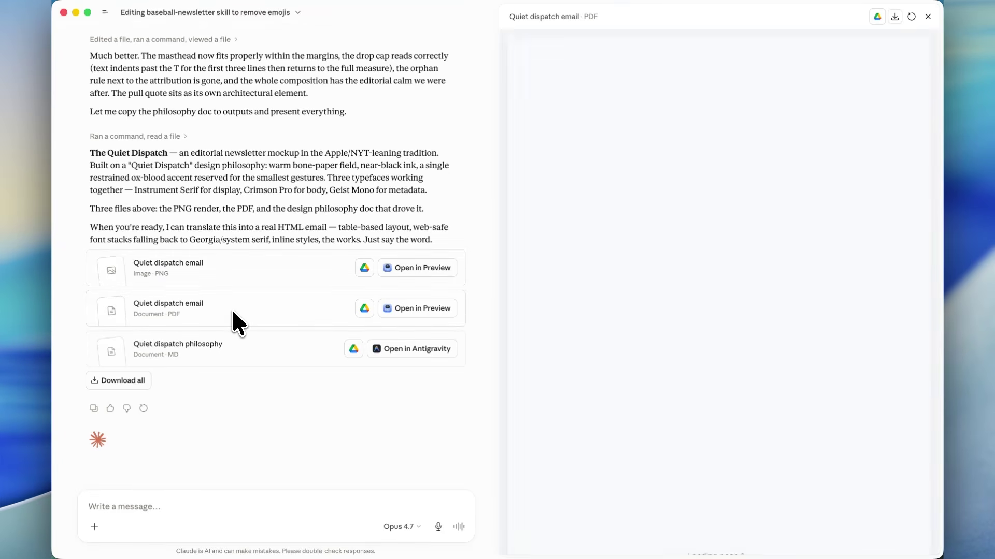
scroll(682, 256, "down", 1)
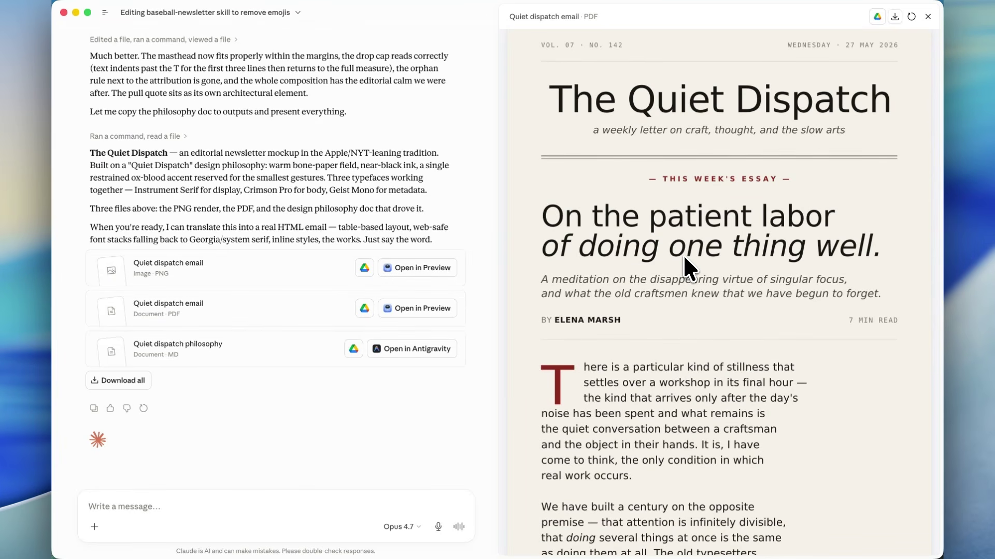
scroll(684, 257, "down", 15)
scroll(684, 257, "up", 6)
scroll(682, 254, "up", 10)
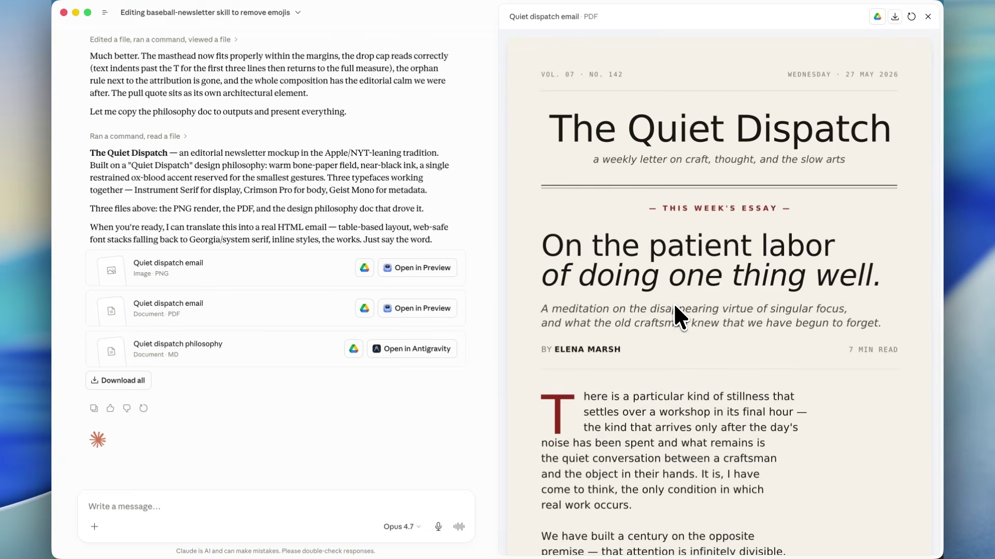
left_click(338, 502)
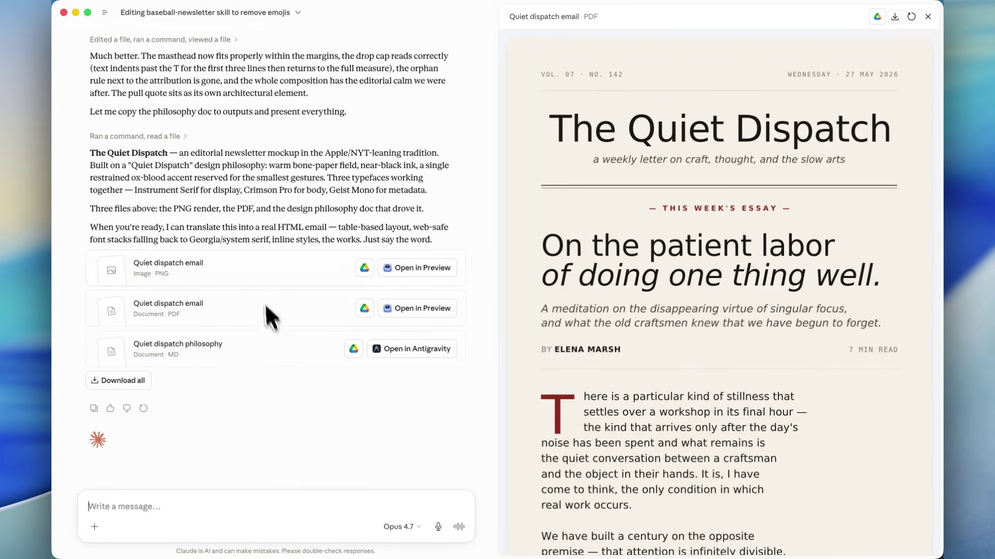
left_click(235, 275)
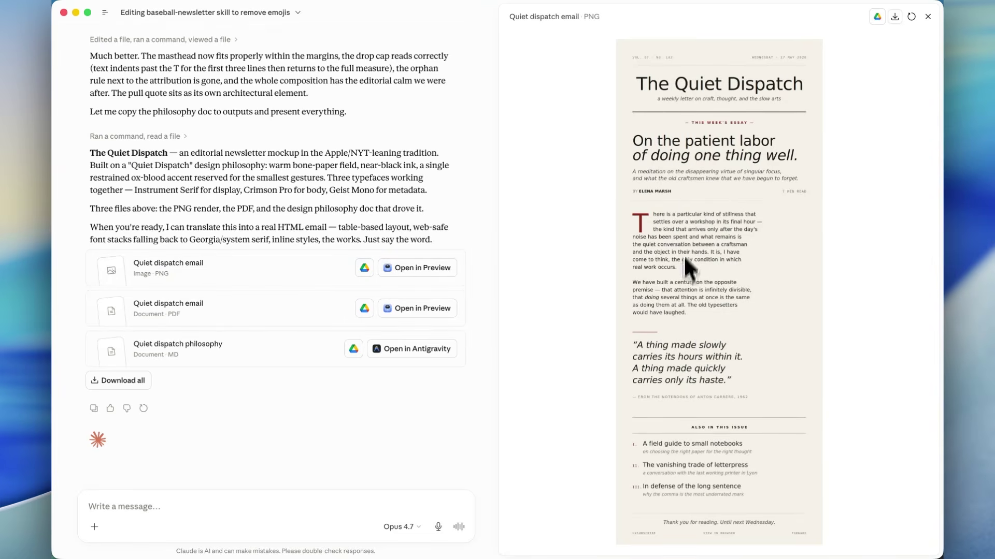
Switch to the browser, view the itstopical.com newsletter signup page and close it.
key("super+Tab")
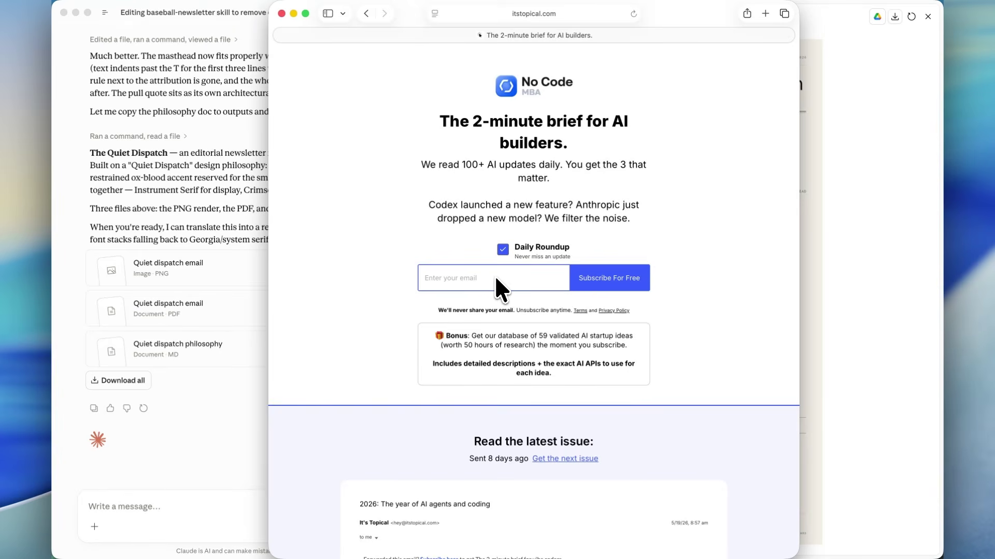
scroll(495, 280, "down", 1)
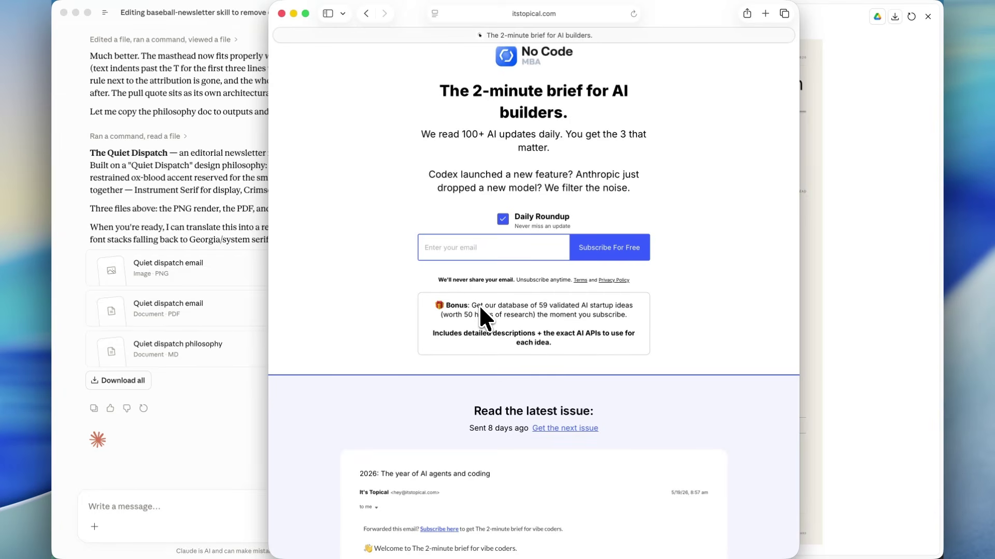
key("super+w")
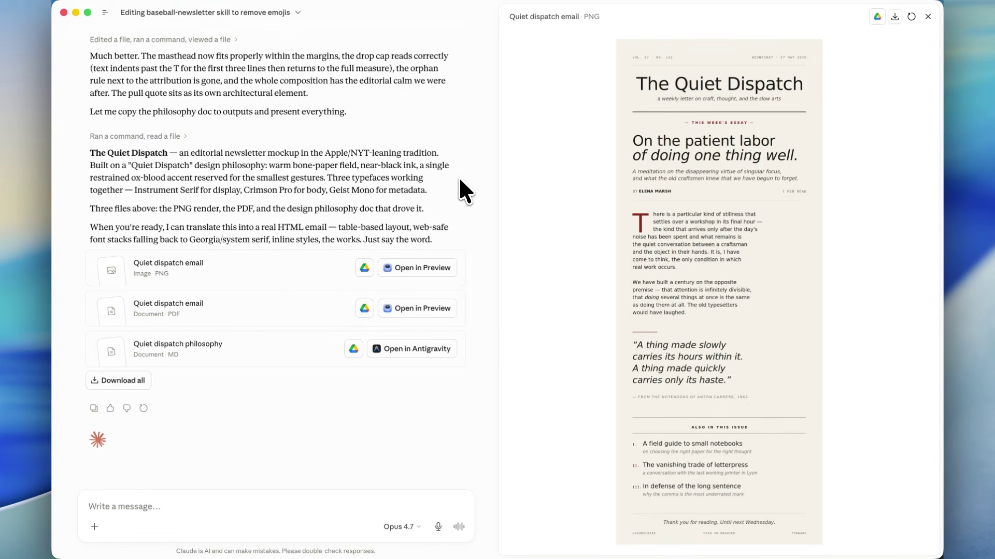
Look back through the Claude conversation to the original baseball-newsletter edit request.
scroll(461, 182, "up", 20)
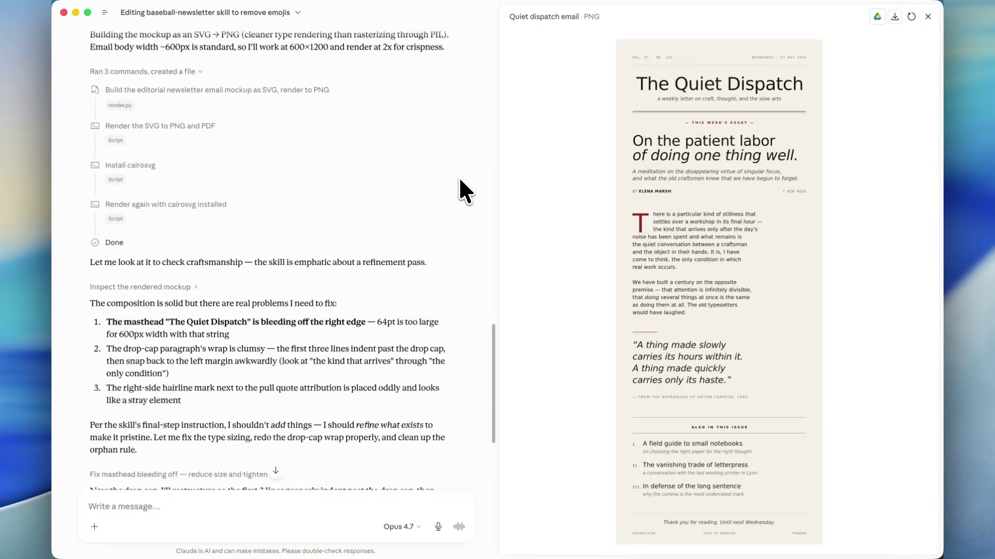
scroll(461, 192, "up", 2)
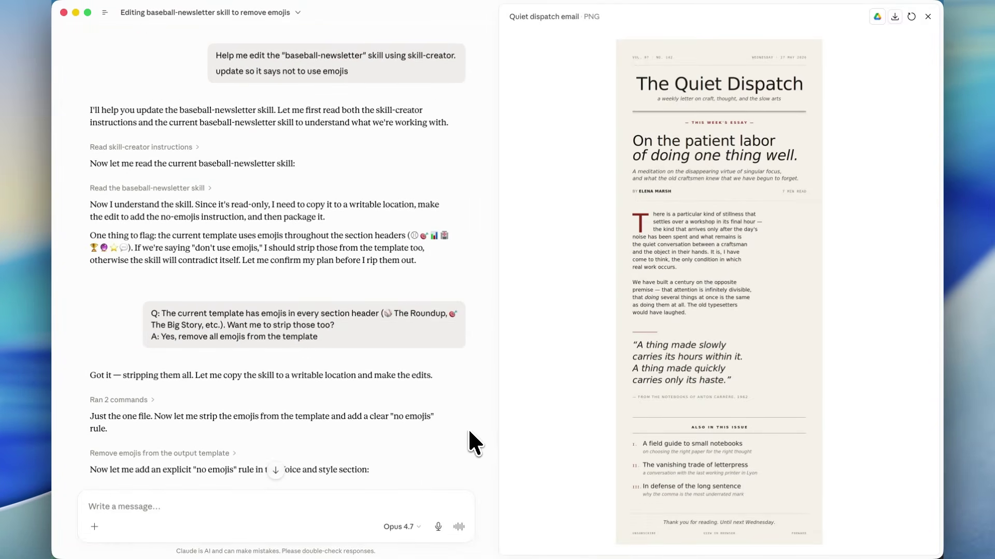